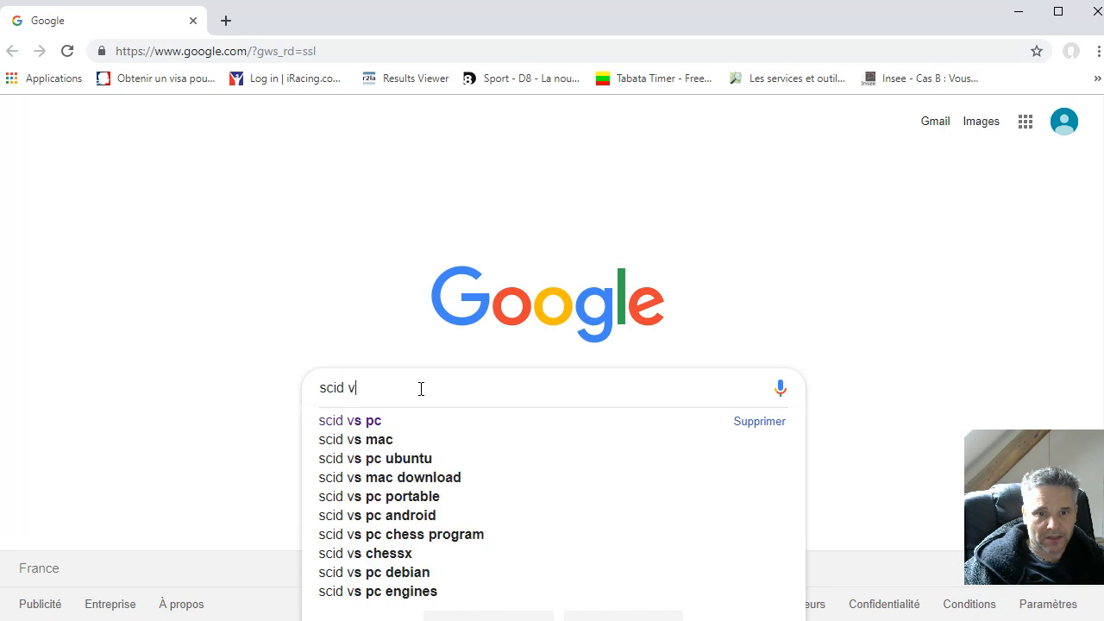
# - Search Google for "scid vs pc" and open the Downloads section of the official Scid vs. PC site
pyautogui.press('Return')
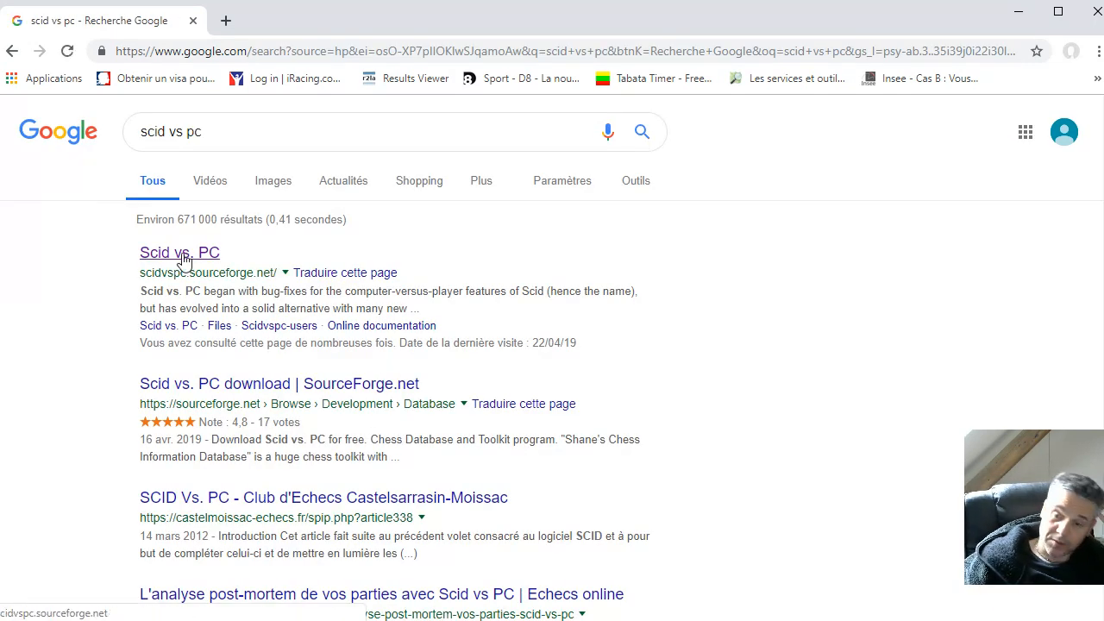
pyautogui.click(181, 253)
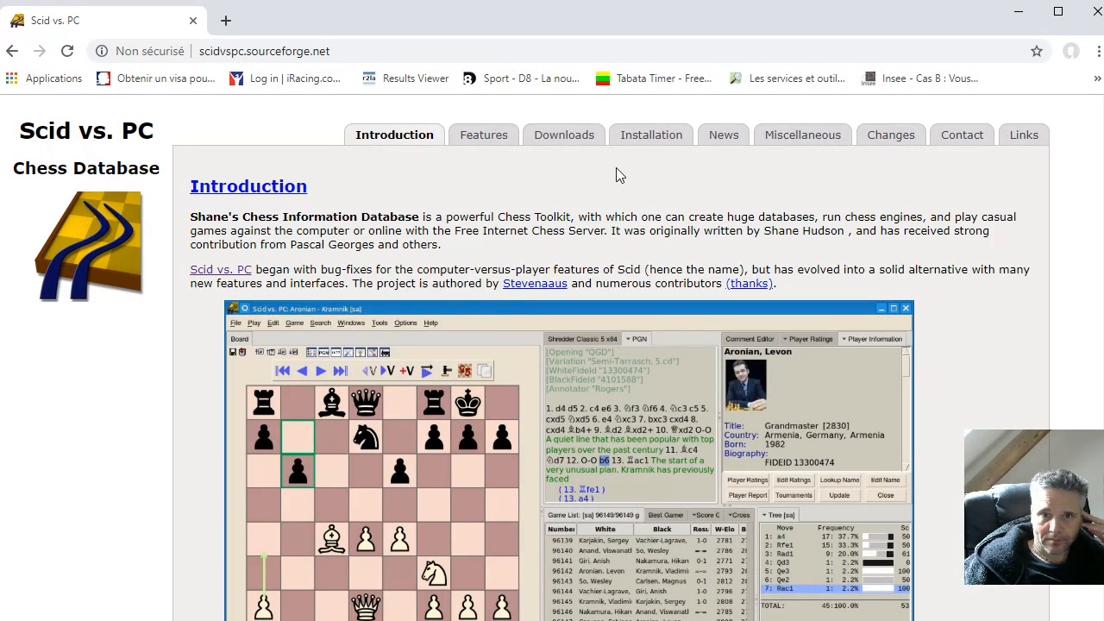
pyautogui.click(573, 136)
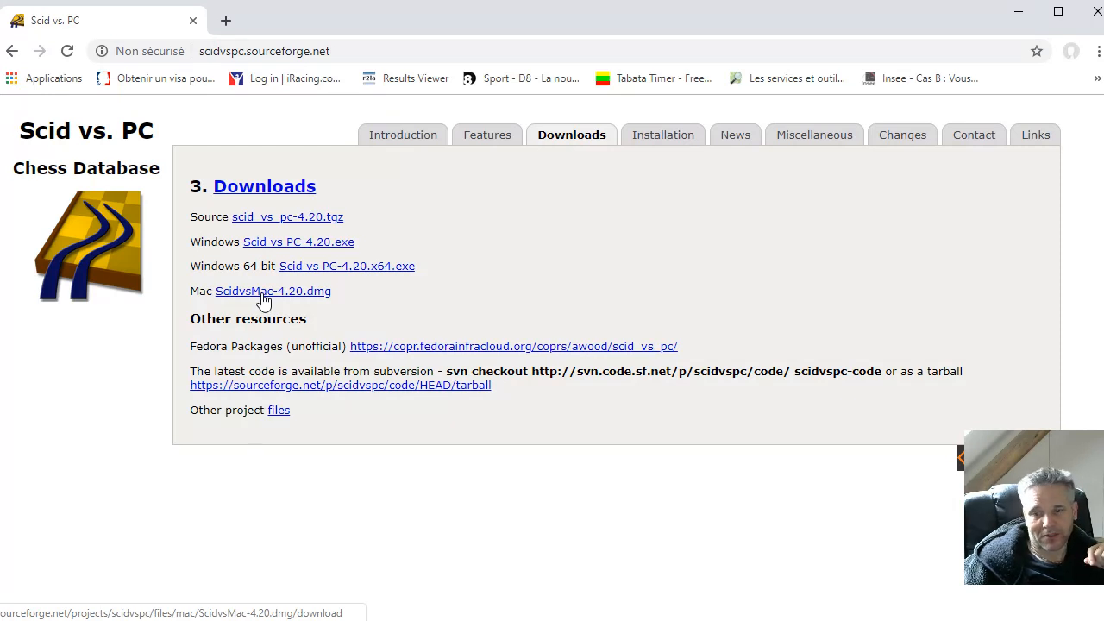
# - Download the Windows installer Scid vs PC-4.20.exe and decline the SourceForge privacy consent
pyautogui.click(312, 249)
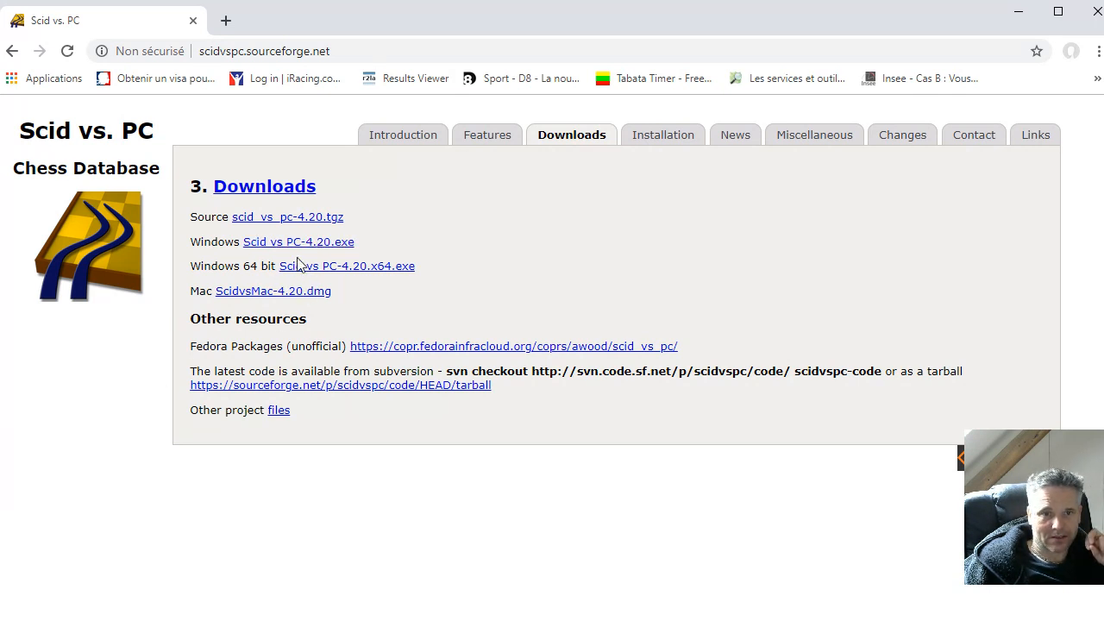
pyautogui.click(300, 245)
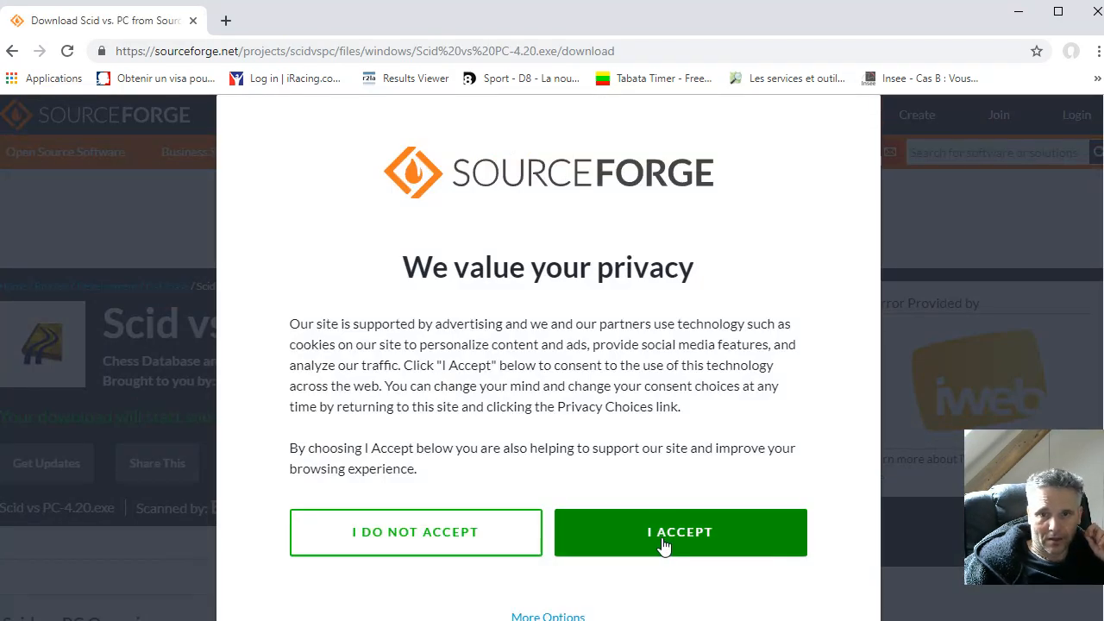
pyautogui.click(438, 543)
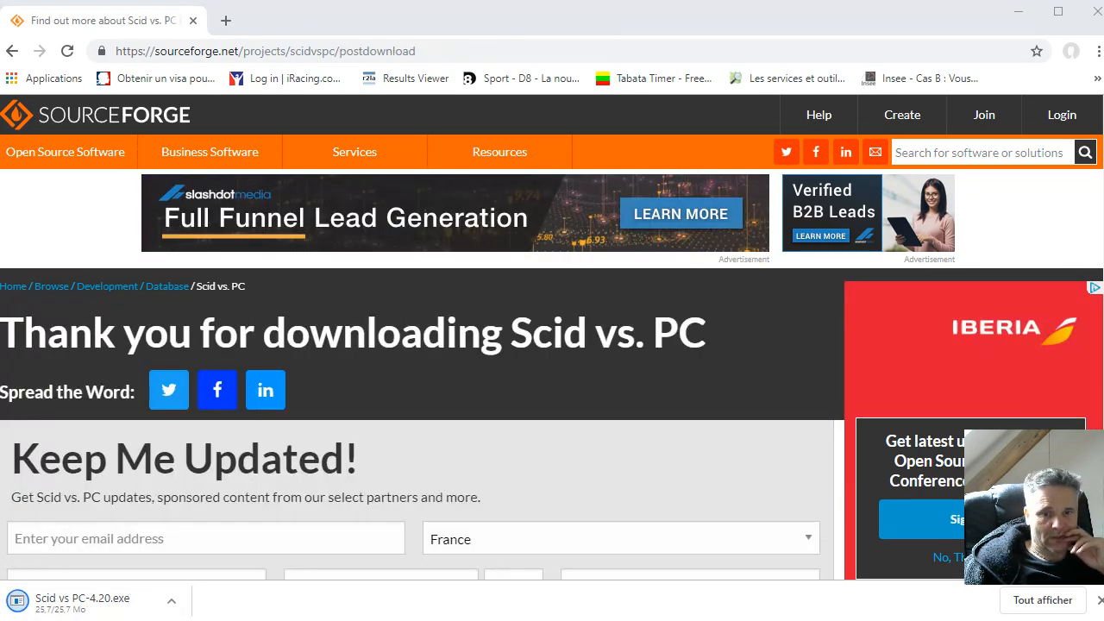
# - Run the downloaded Scid vs PC-4.20.exe installer, allowing it past the Windows Defender SmartScreen block
pyautogui.click(171, 600)
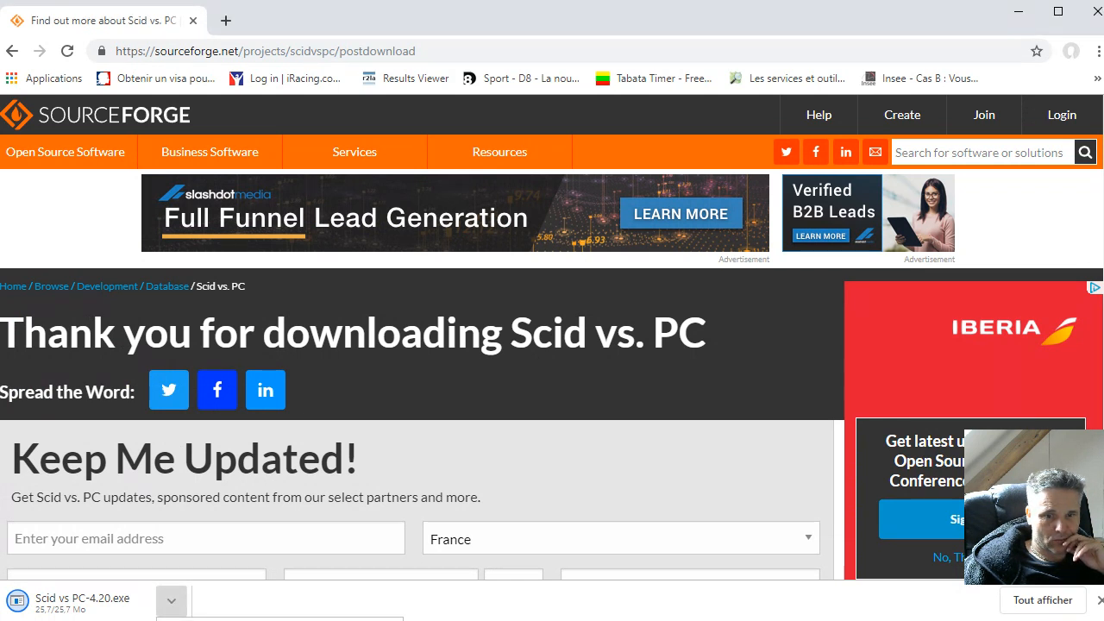
pyautogui.click(281, 619)
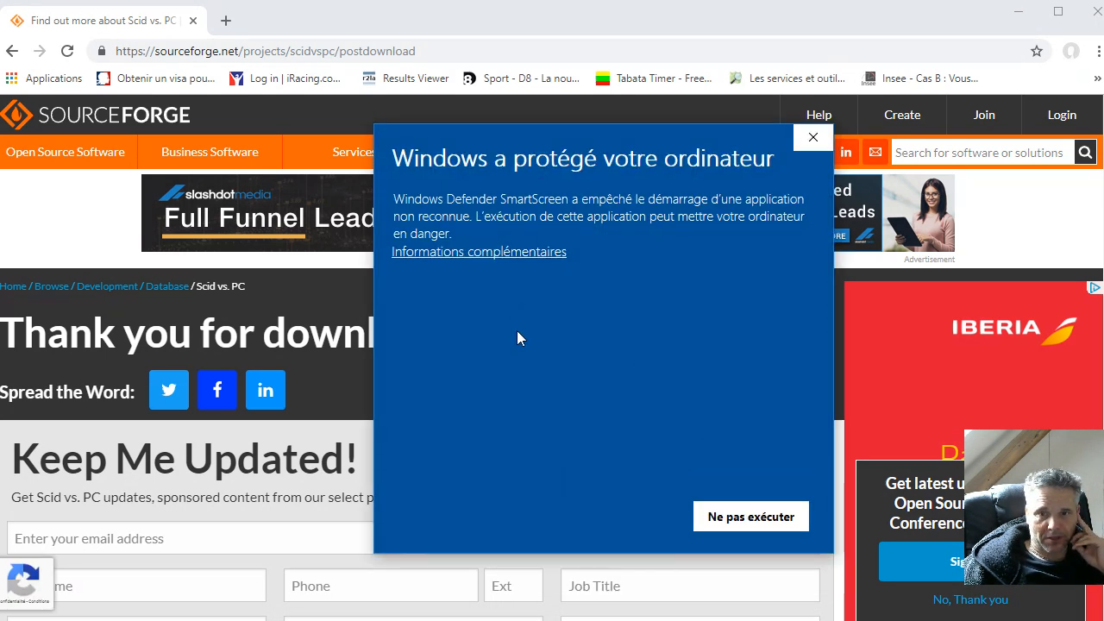
pyautogui.click(500, 252)
pyautogui.click(589, 519)
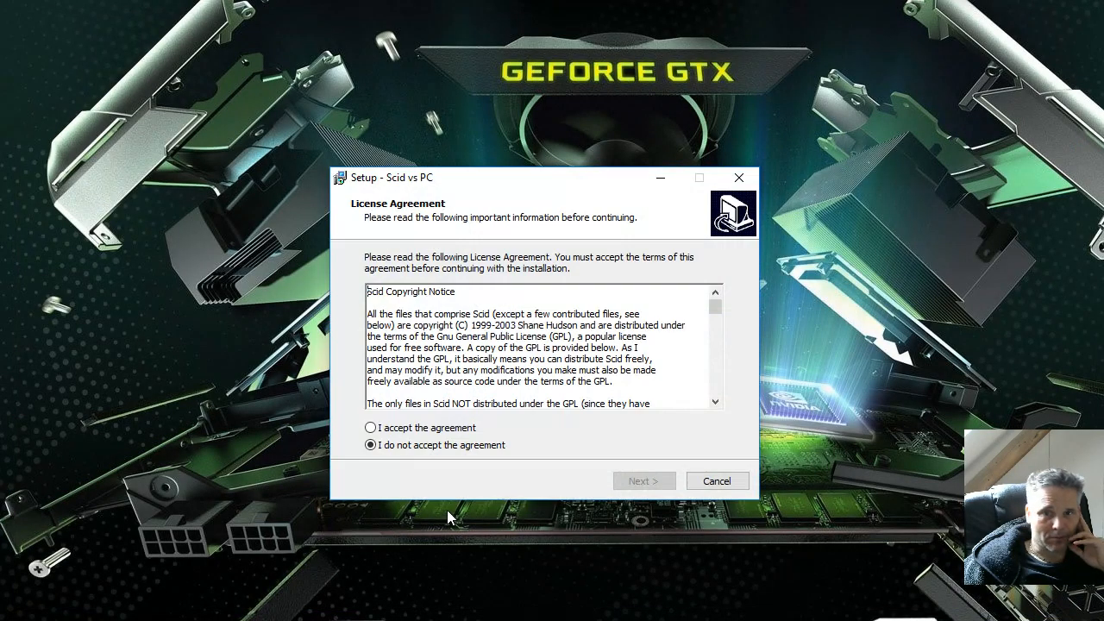
# - Accept the license agreement and set the installation folder to C:\Program Files (x86)\Scid vs PC-4.20
pyautogui.click(440, 429)
pyautogui.click(643, 481)
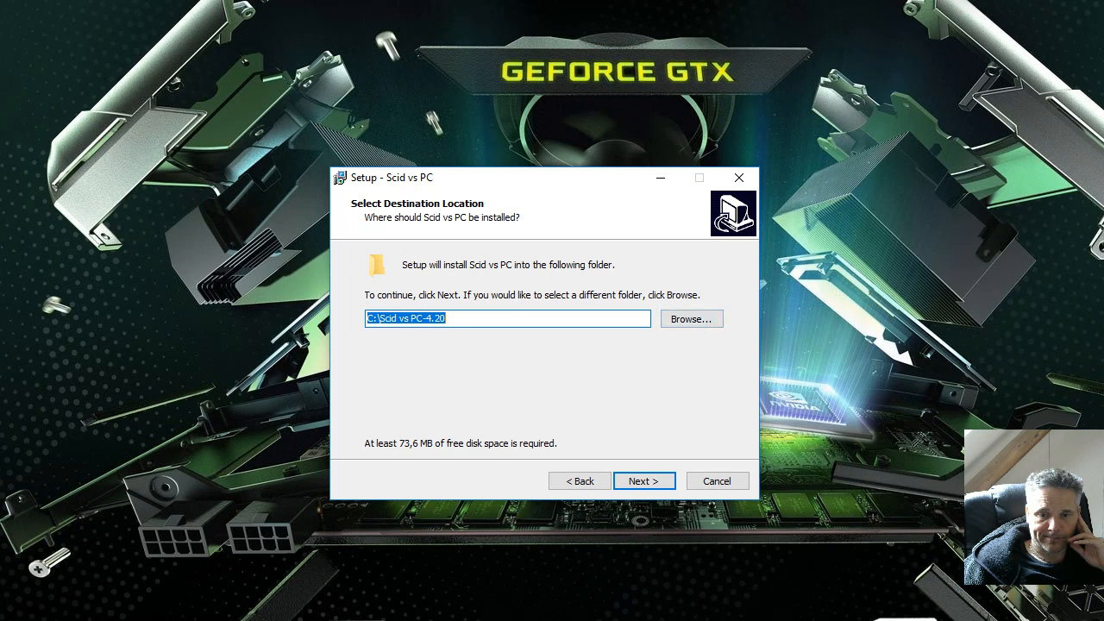
pyautogui.click(690, 319)
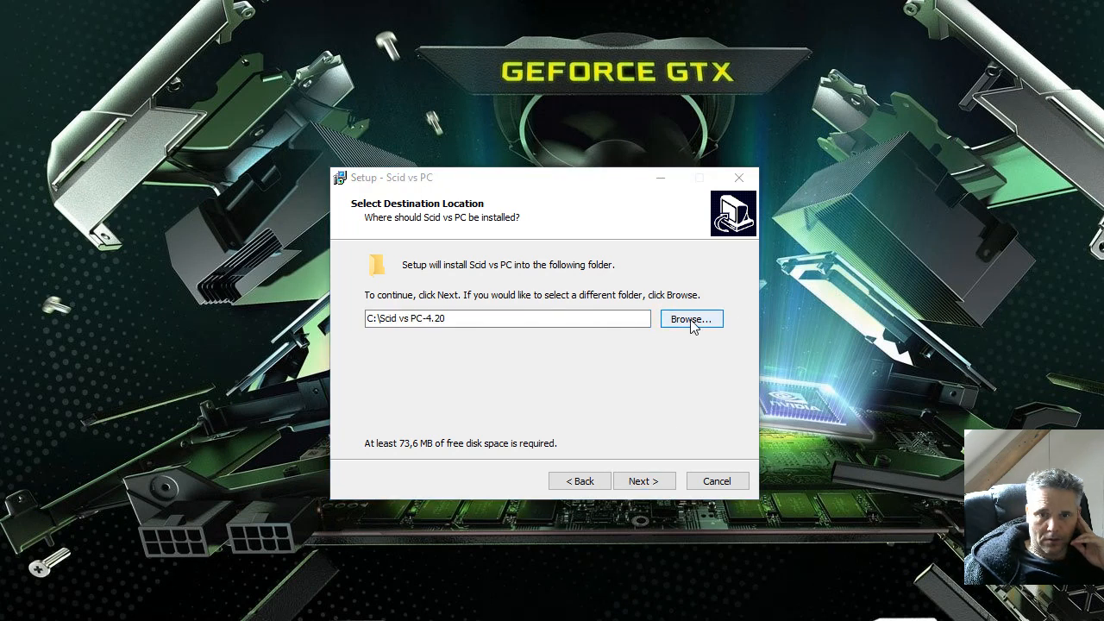
pyautogui.click(418, 262)
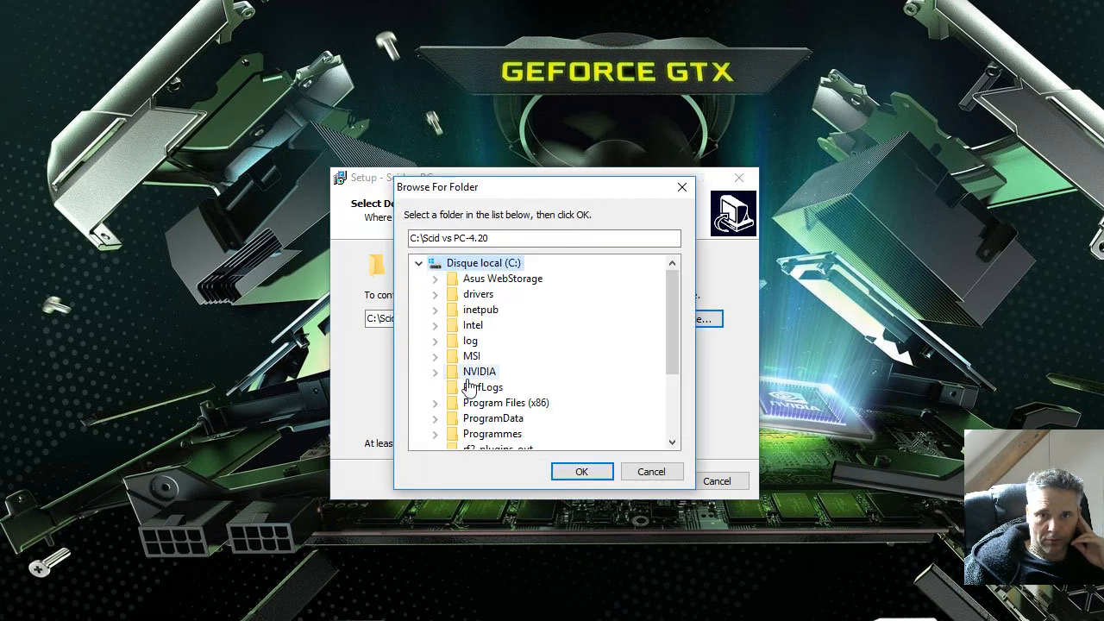
pyautogui.scroll(-1, 467, 388)
pyautogui.click(496, 356)
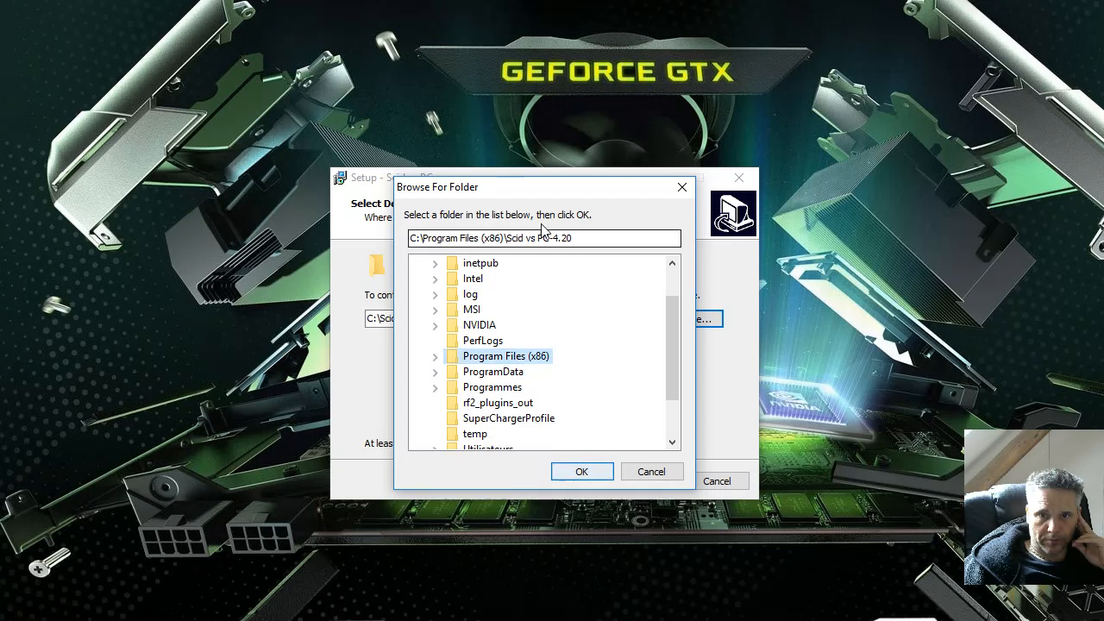
pyautogui.click(585, 471)
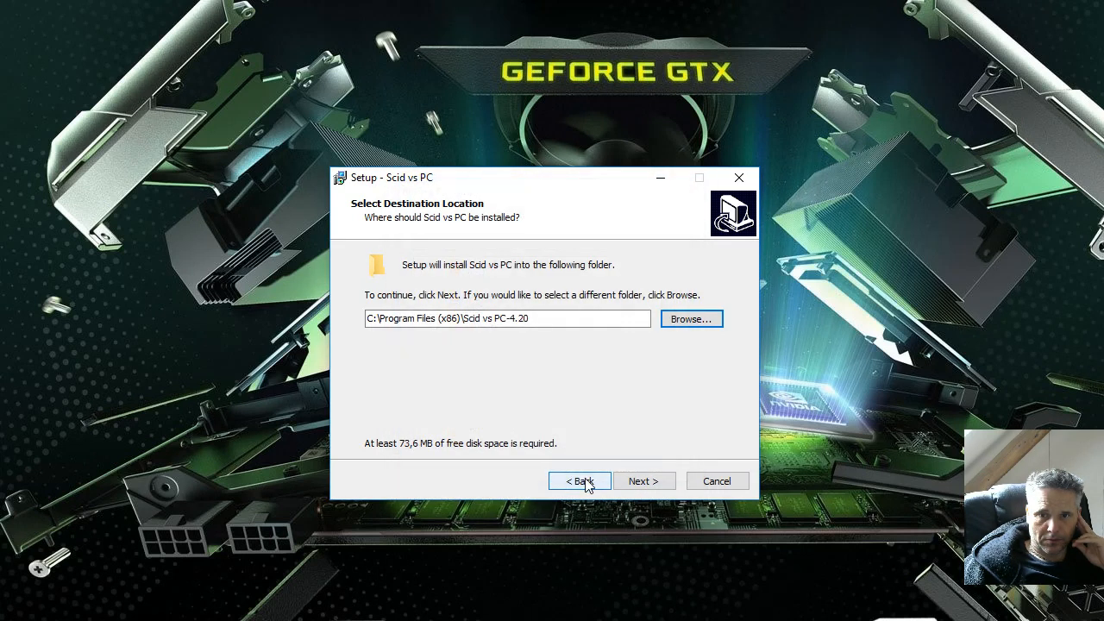
pyautogui.click(636, 481)
# - Install with the default Start Menu folder, a desktop icon, and the PGN and SI4 file associations
pyautogui.click(646, 483)
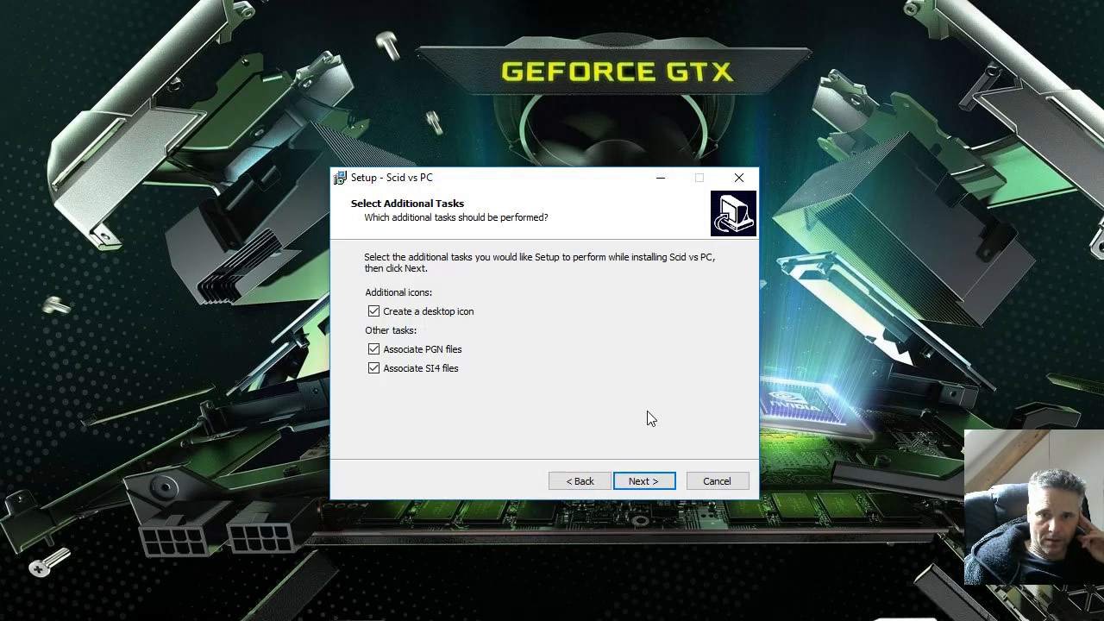
pyautogui.click(655, 481)
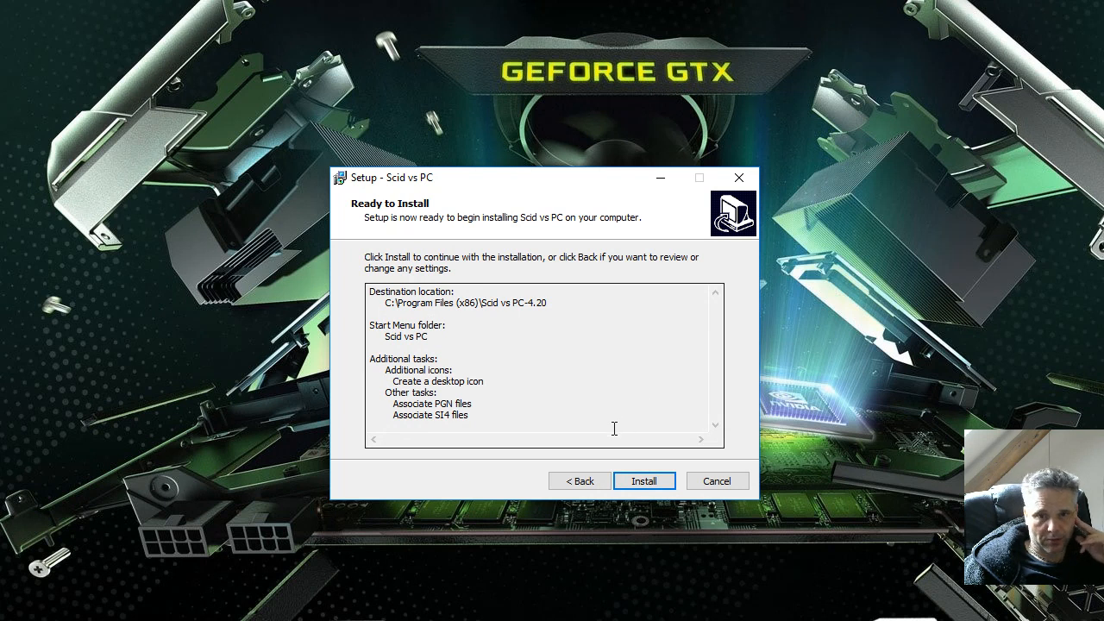
pyautogui.click(646, 482)
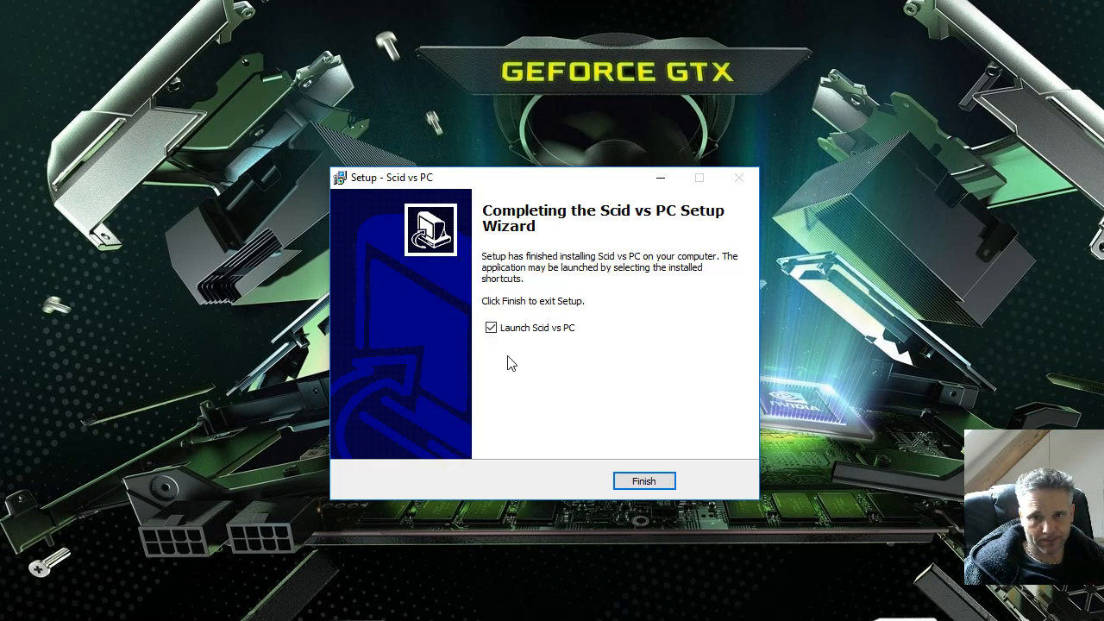
# - Finish the setup with Scid vs PC launching, and turn off keeping the welcome window open after startup
pyautogui.click(644, 481)
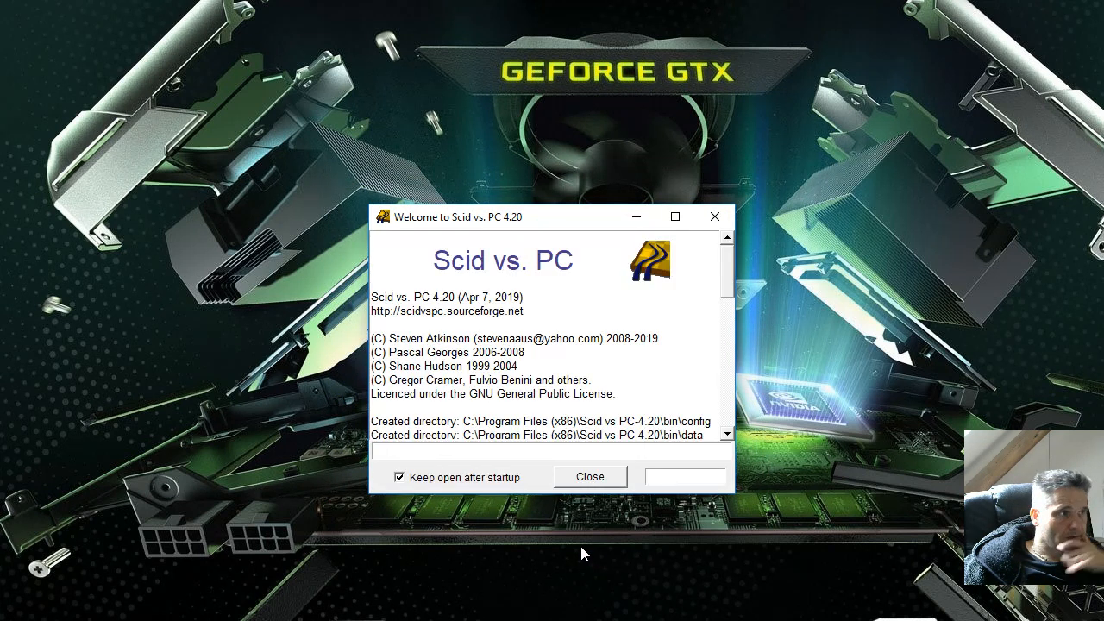
pyautogui.click(395, 474)
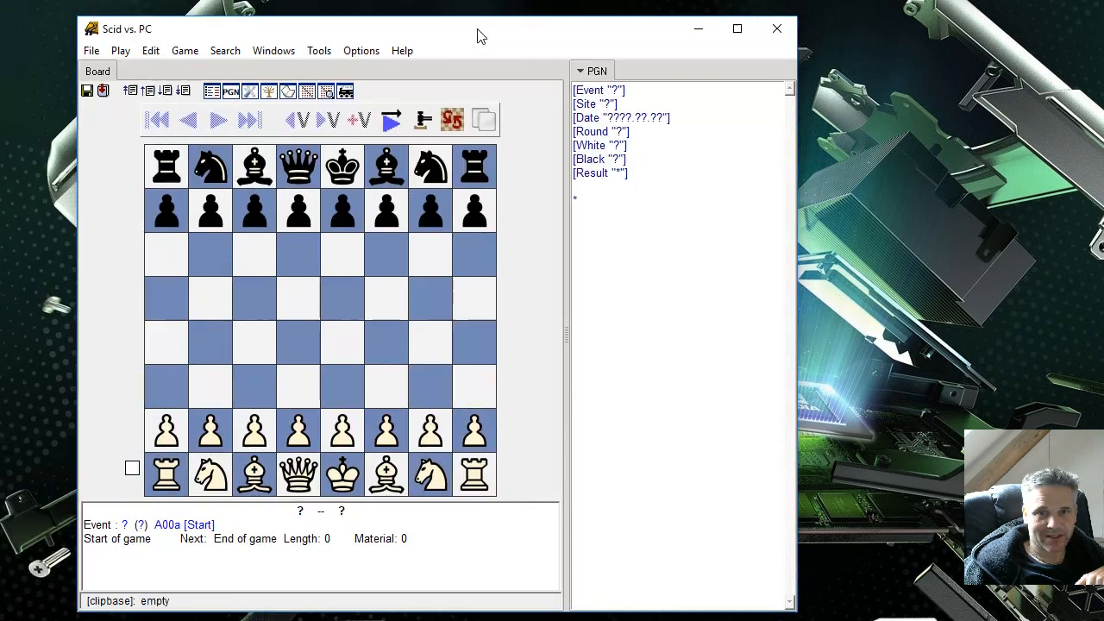
# - Move the Scid vs. PC window to the desktop's upper-left corner and enlarge it to nearly fill the screen
pyautogui.moveTo(470, 32); pyautogui.dragTo(386, 21)
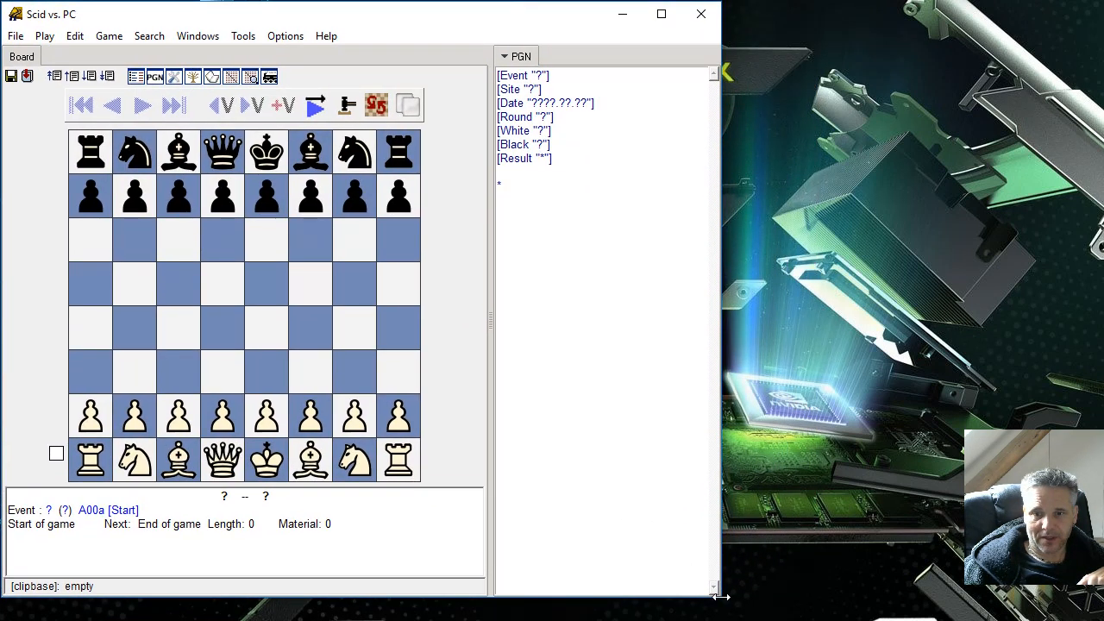
pyautogui.moveTo(725, 570); pyautogui.dragTo(1102, 593)
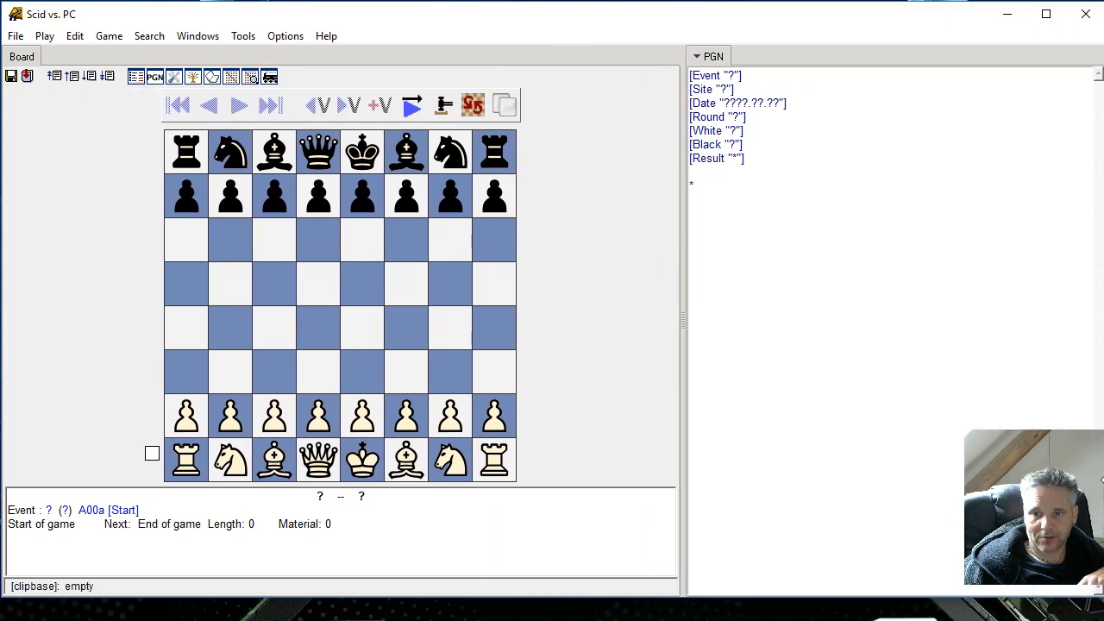
pyautogui.moveTo(778, 612); pyautogui.dragTo(778, 616)
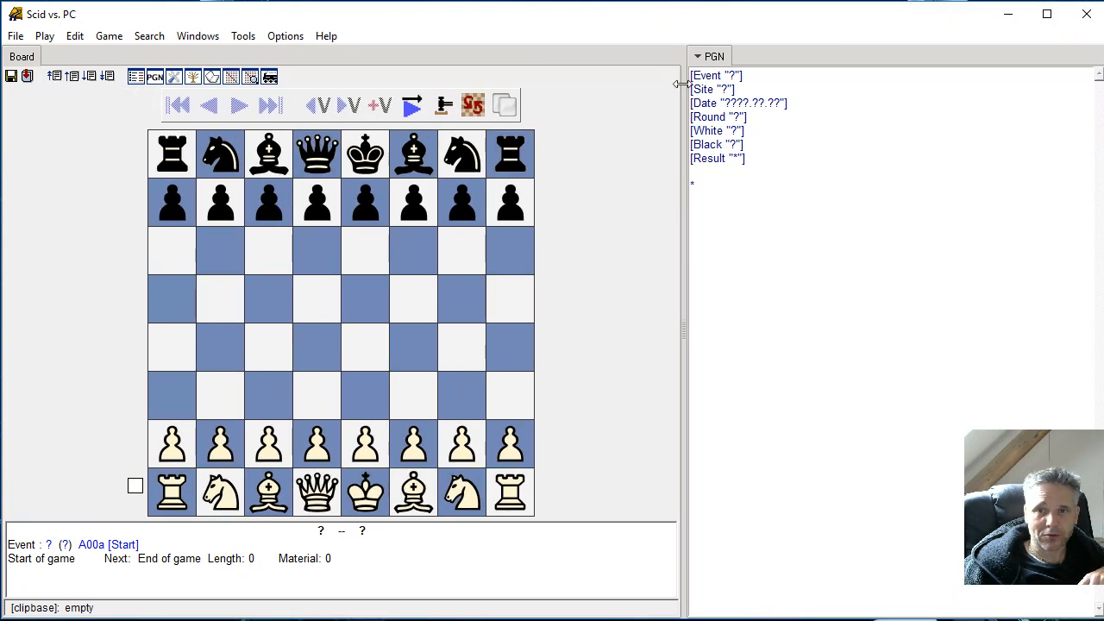
# - Dock the PGN pane to the left of the board and narrow it to a slim column
pyautogui.moveTo(730, 56); pyautogui.dragTo(409, 54)
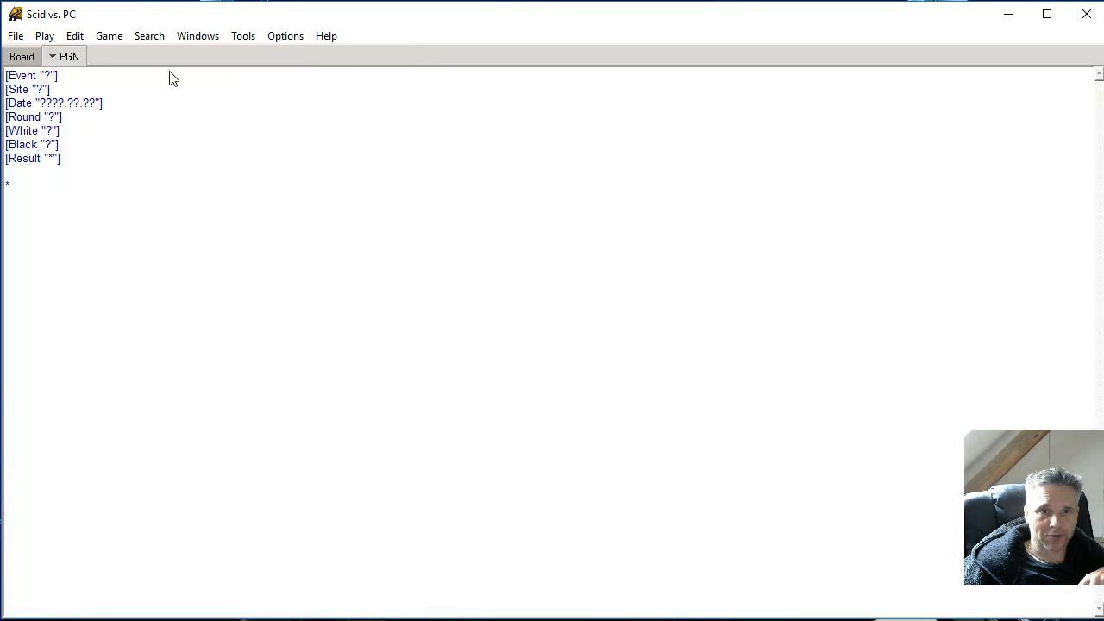
pyautogui.click(67, 60)
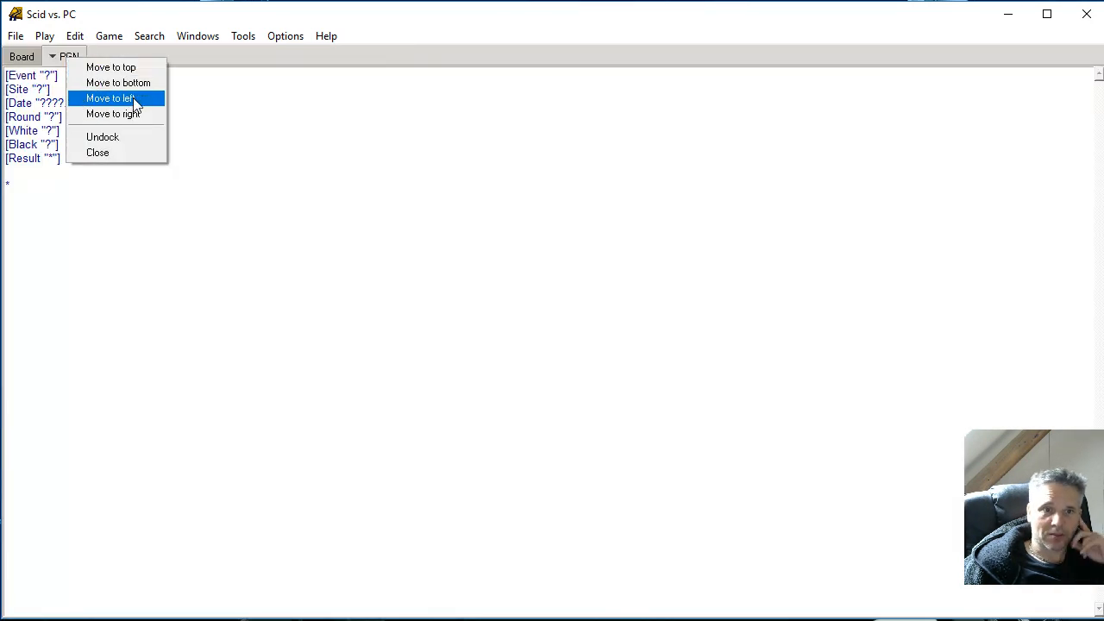
pyautogui.click(133, 100)
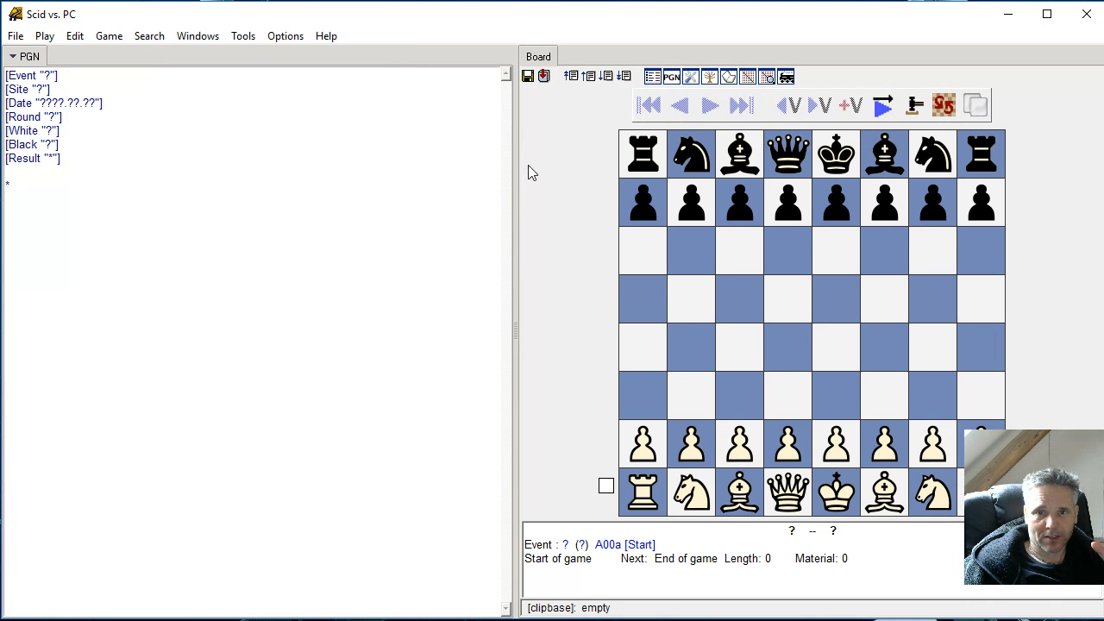
pyautogui.moveTo(517, 163); pyautogui.dragTo(190, 177)
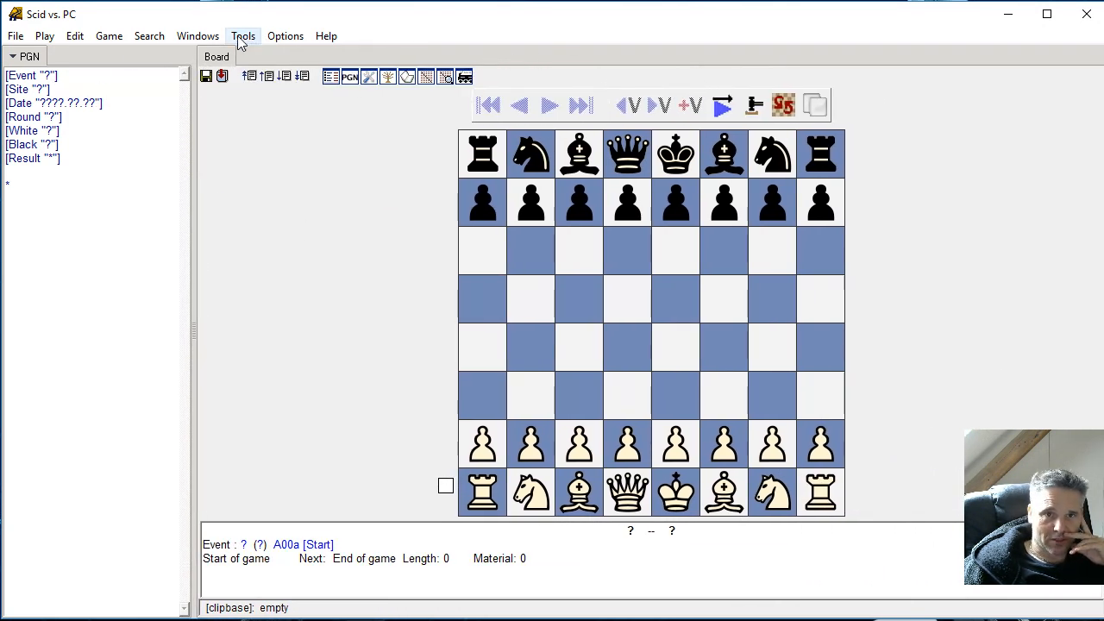
# - Add the Game List window alongside the board and switch between the two views, ending on the Board
pyautogui.click(197, 38)
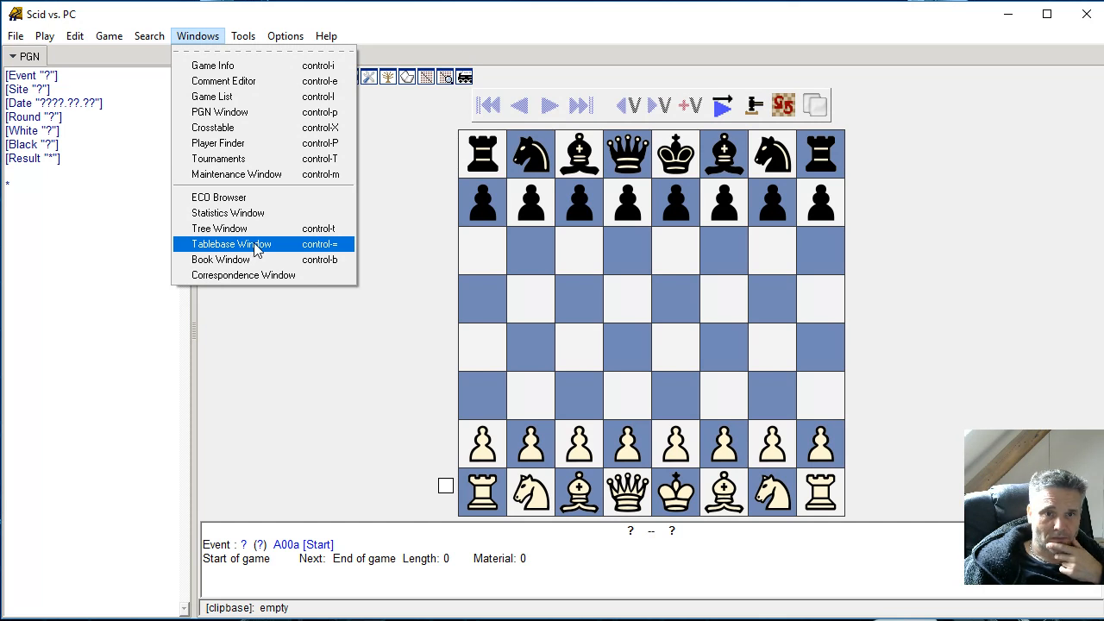
pyautogui.click(259, 98)
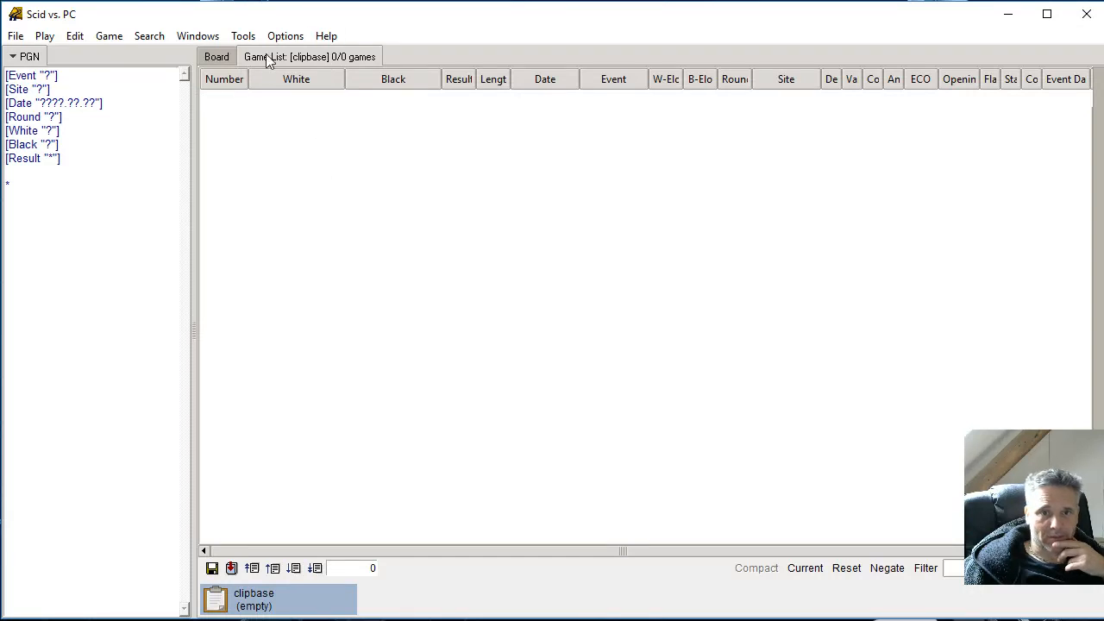
pyautogui.click(216, 57)
pyautogui.click(293, 57)
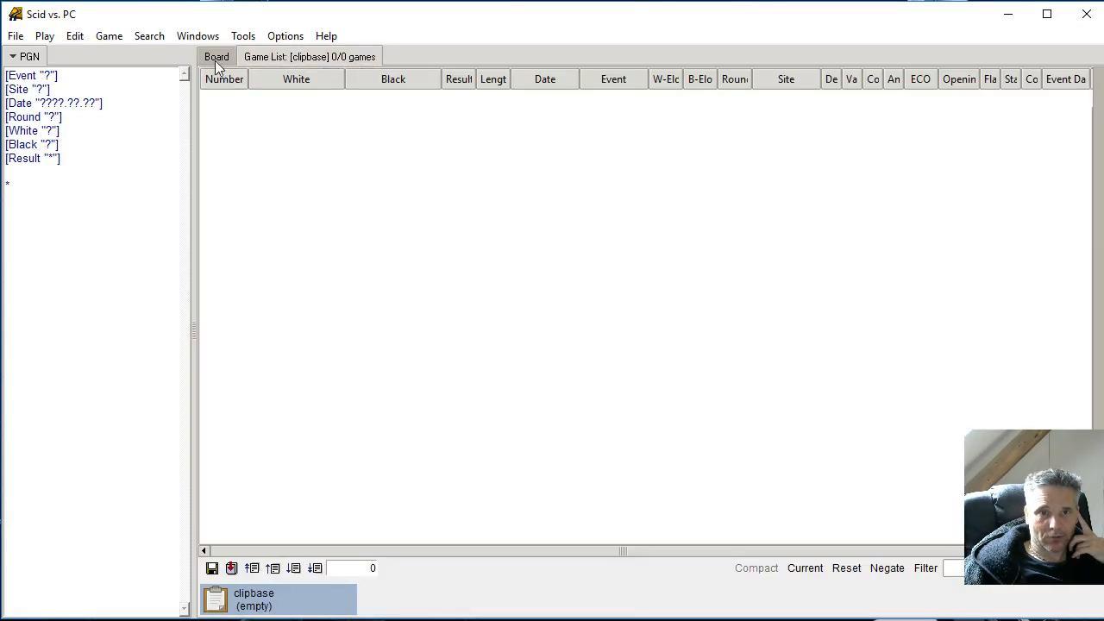
pyautogui.click(217, 58)
pyautogui.click(289, 57)
pyautogui.click(217, 57)
pyautogui.click(287, 57)
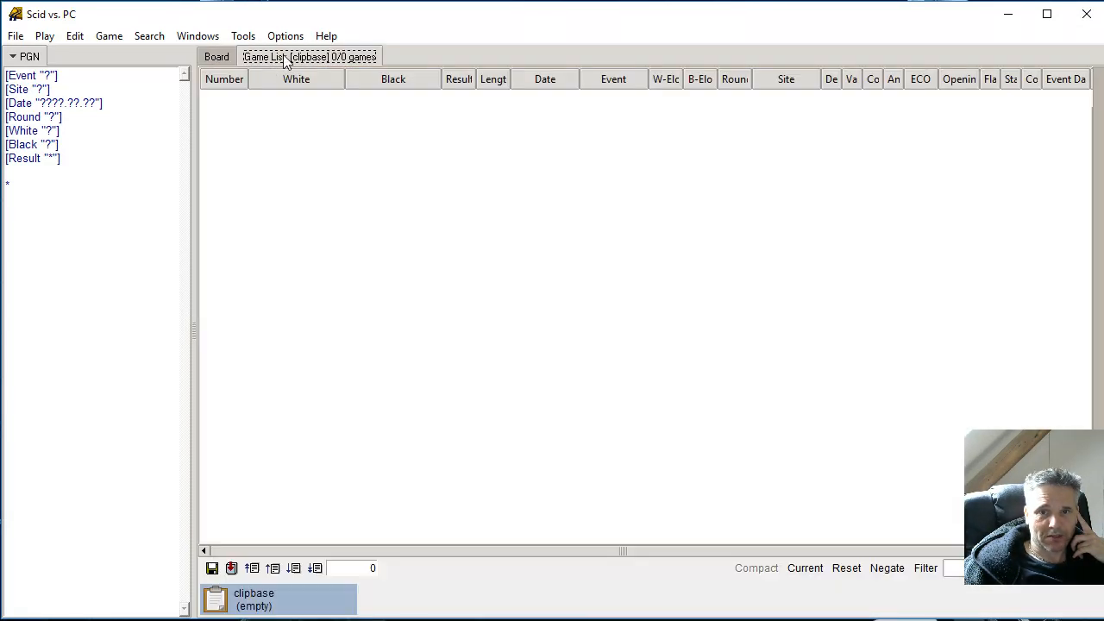
pyautogui.click(217, 59)
pyautogui.click(287, 57)
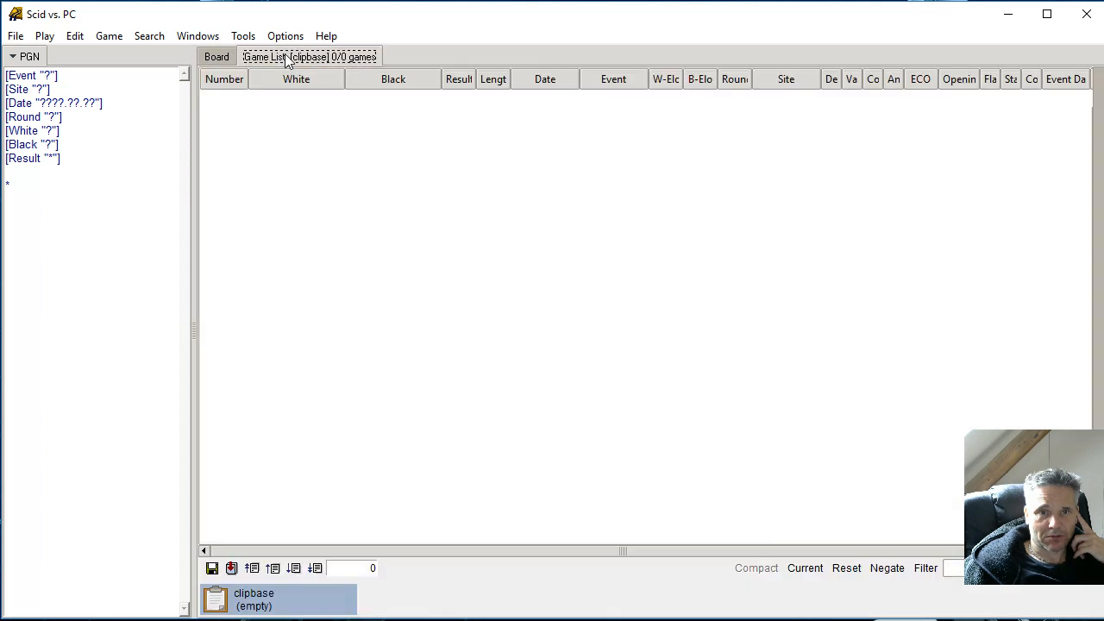
pyautogui.click(226, 59)
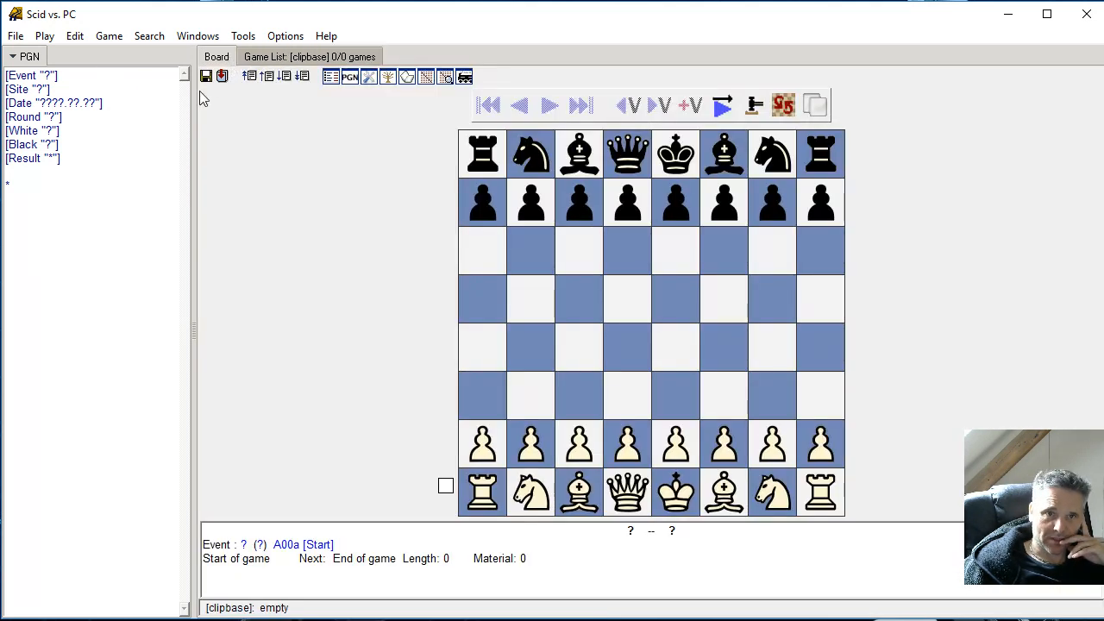
pyautogui.click(198, 38)
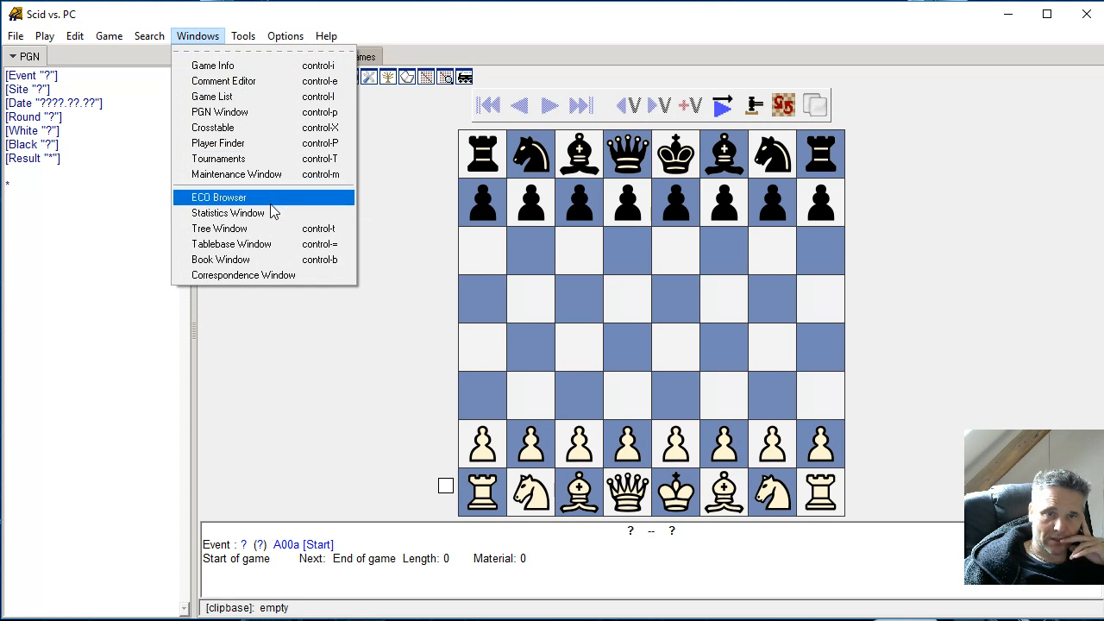
pyautogui.click(497, 36)
# - Open the Mill Base.si4 database from the Chess folder in Documents and view its game list before returning to the Board
pyautogui.click(16, 38)
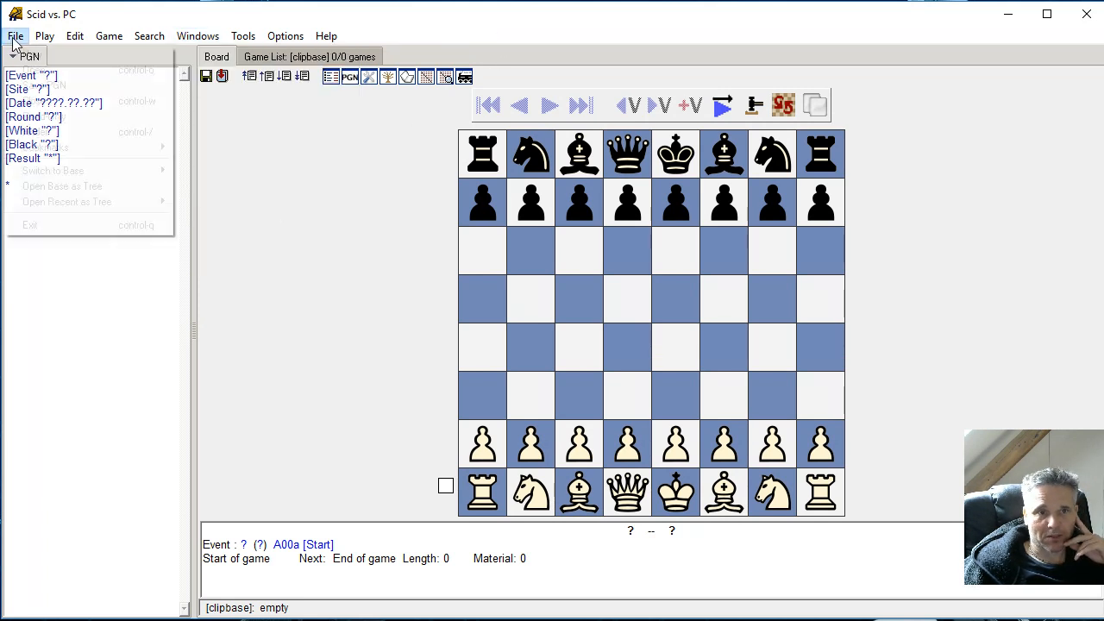
pyautogui.click(34, 70)
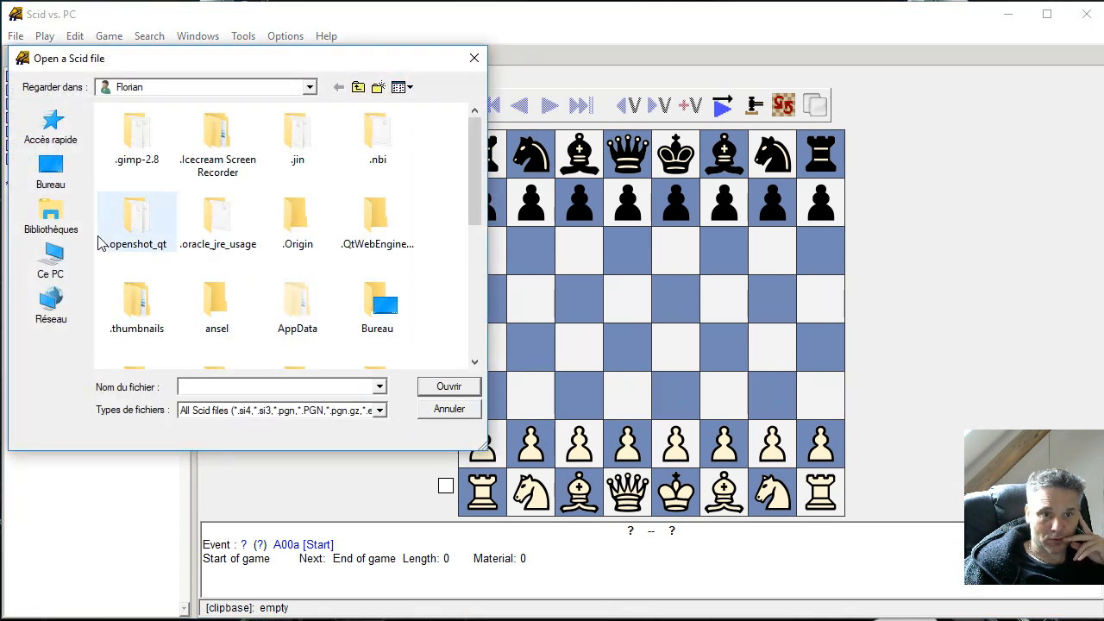
pyautogui.click(50, 257)
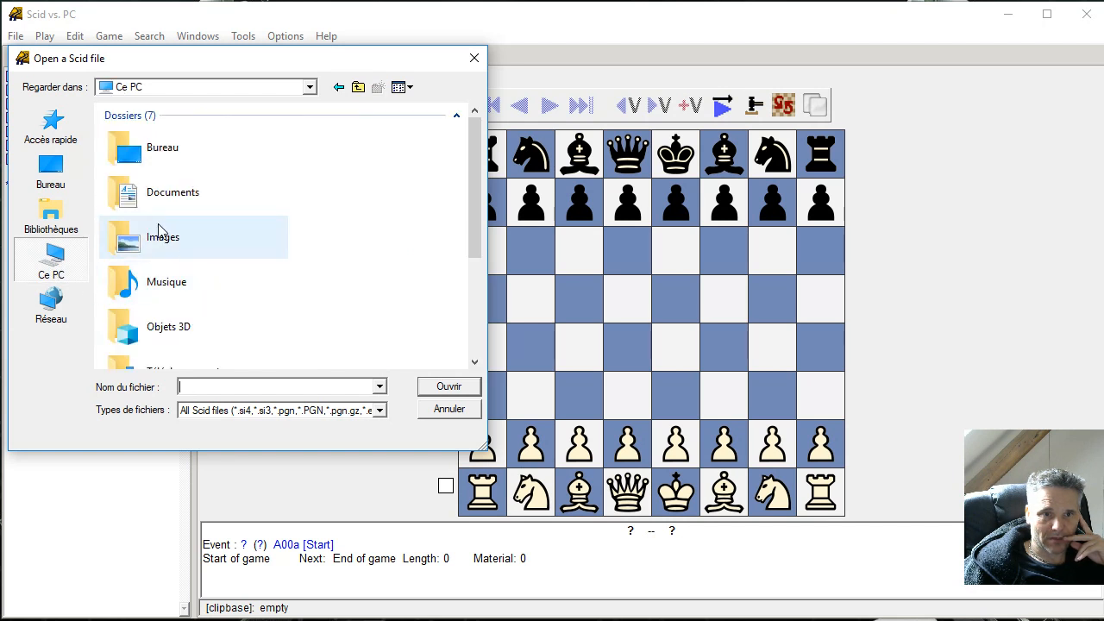
pyautogui.doubleClick(185, 195)
pyautogui.click(152, 249)
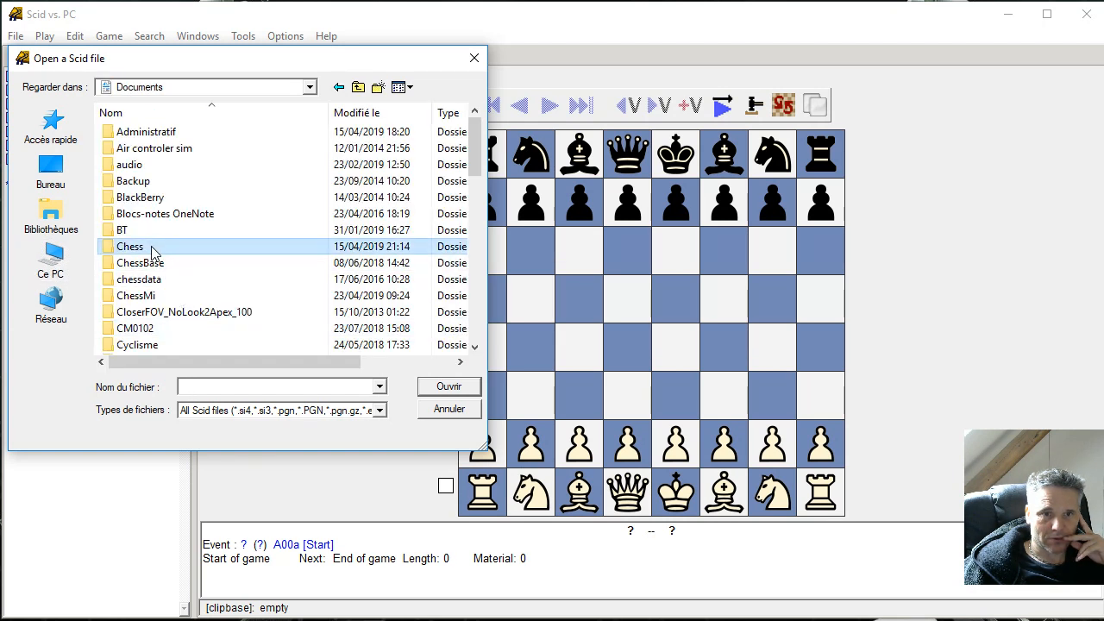
pyautogui.doubleClick(123, 248)
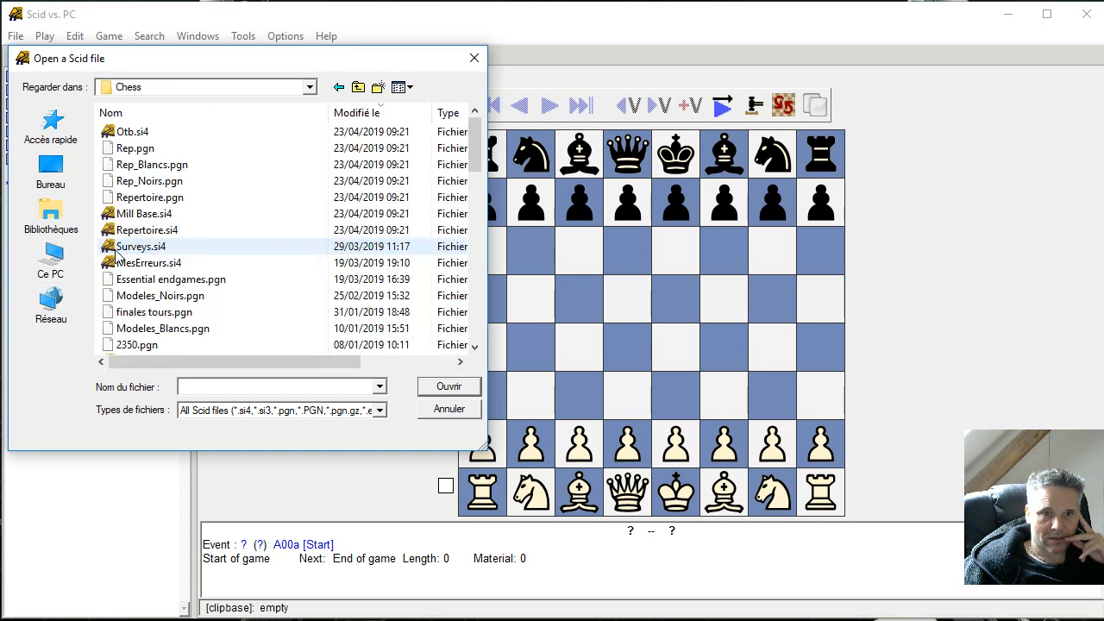
pyautogui.click(125, 247)
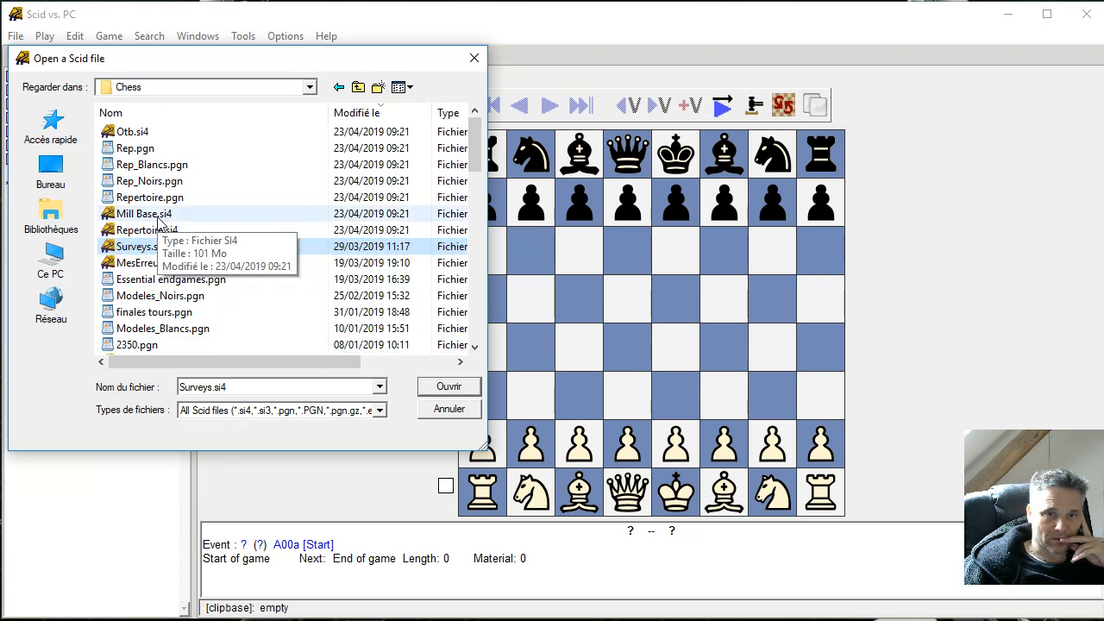
pyautogui.click(158, 216)
pyautogui.click(441, 393)
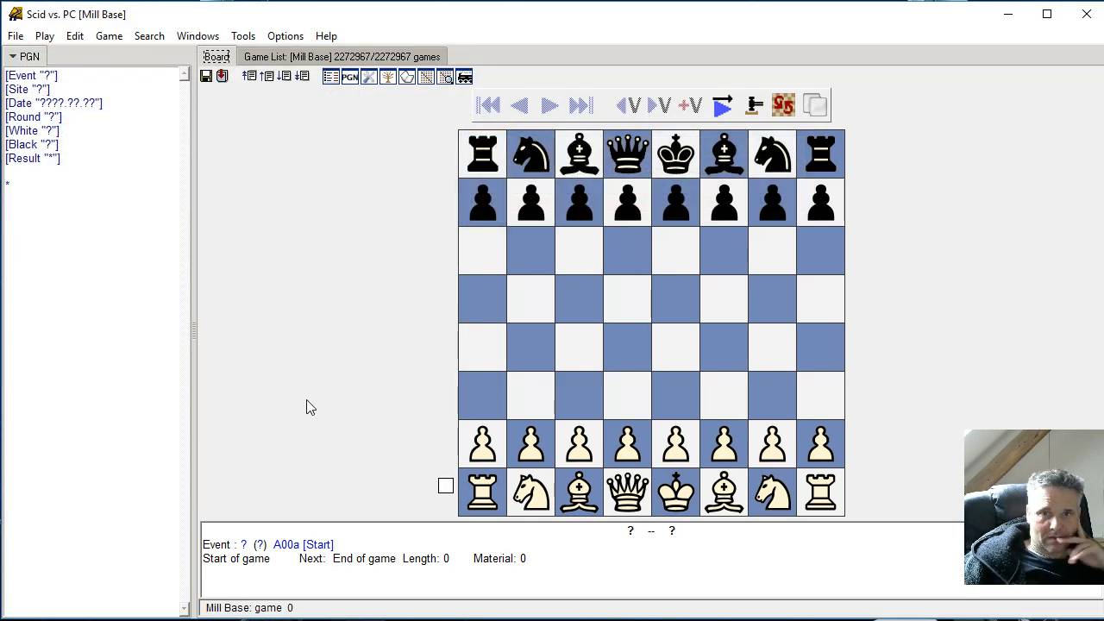
pyautogui.click(353, 57)
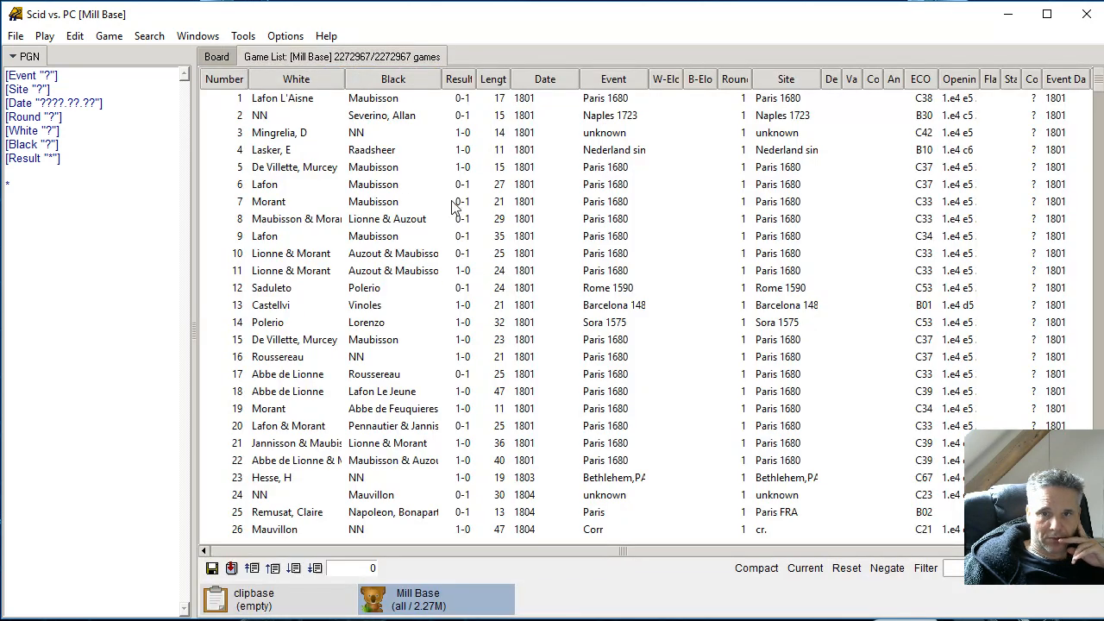
pyautogui.click(216, 57)
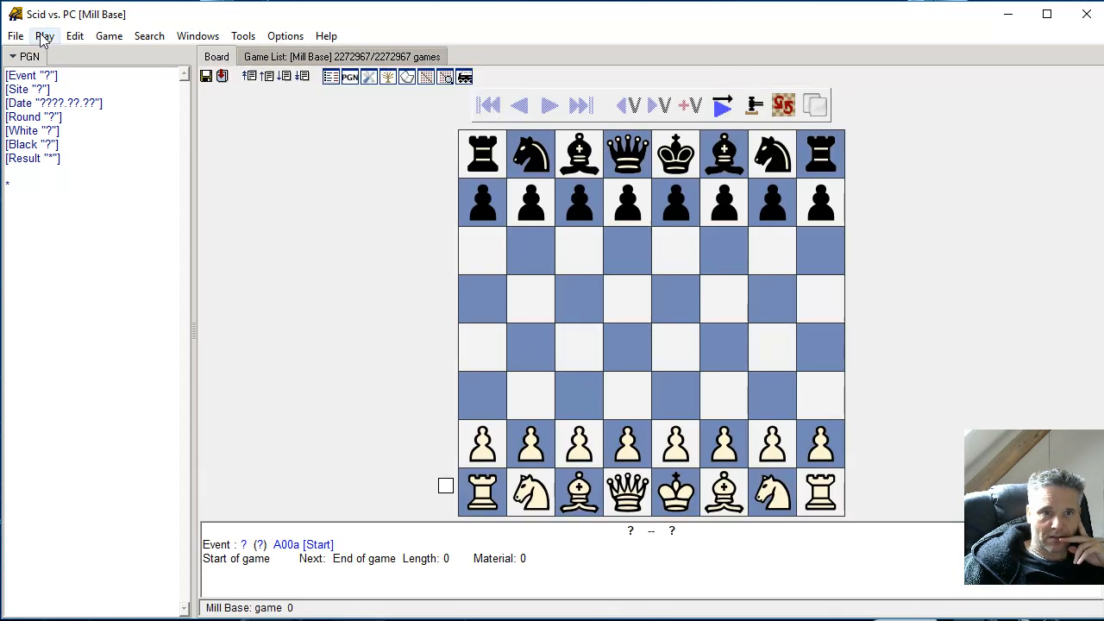
# - Dock the Tree window to the right of the board and widen the PGN pane again, leaving the Board view in front
pyautogui.click(200, 37)
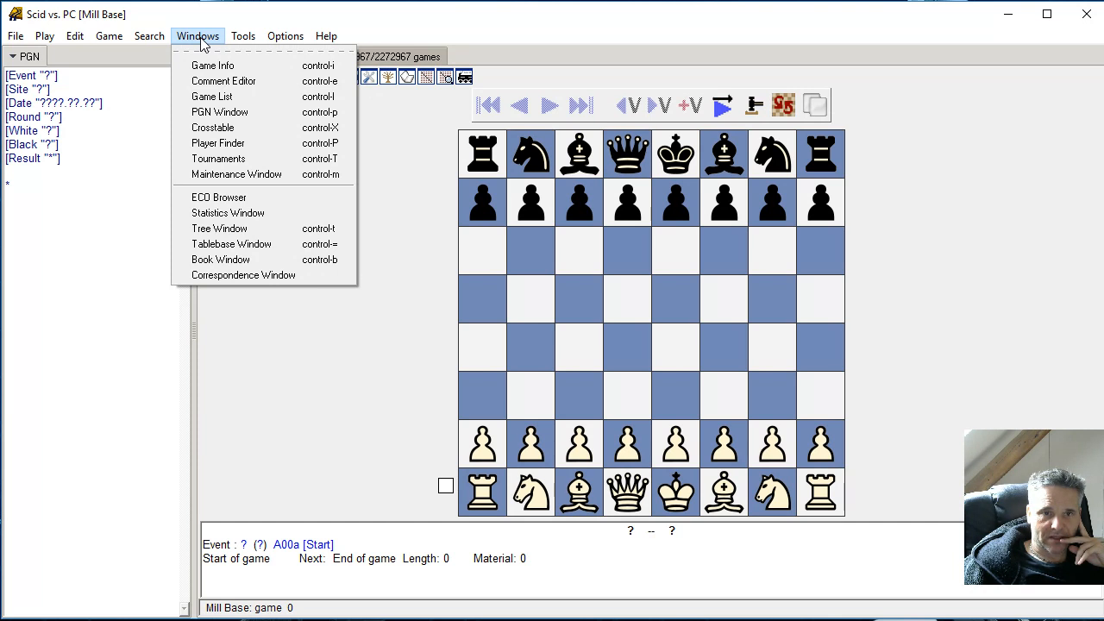
pyautogui.click(226, 229)
pyautogui.moveTo(100, 57); pyautogui.dragTo(533, 60)
pyautogui.rightClick(521, 54)
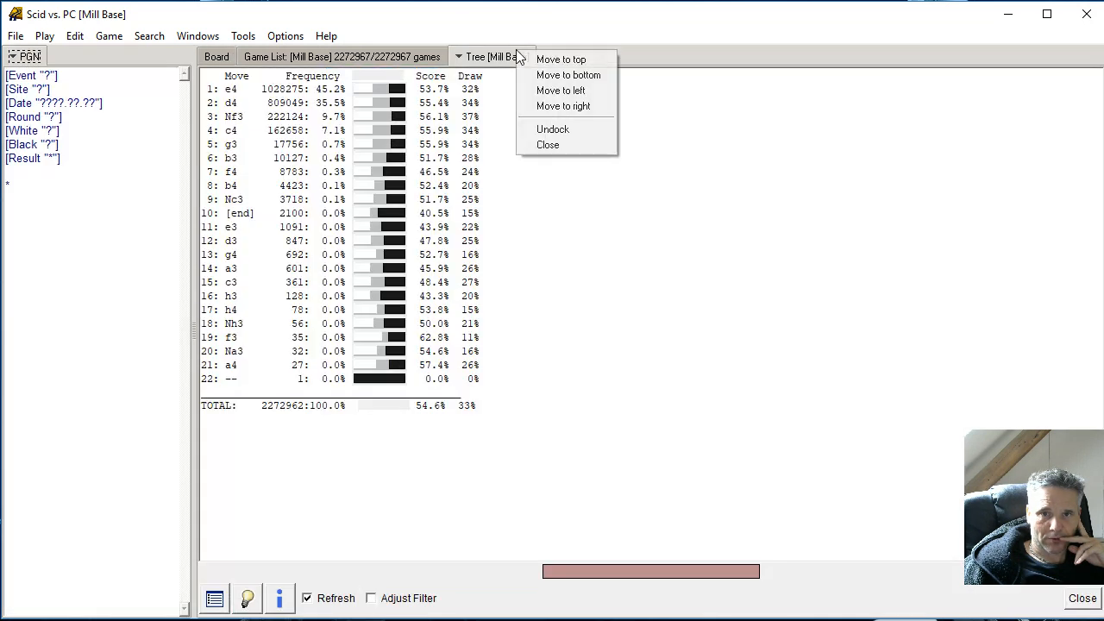
pyautogui.click(567, 106)
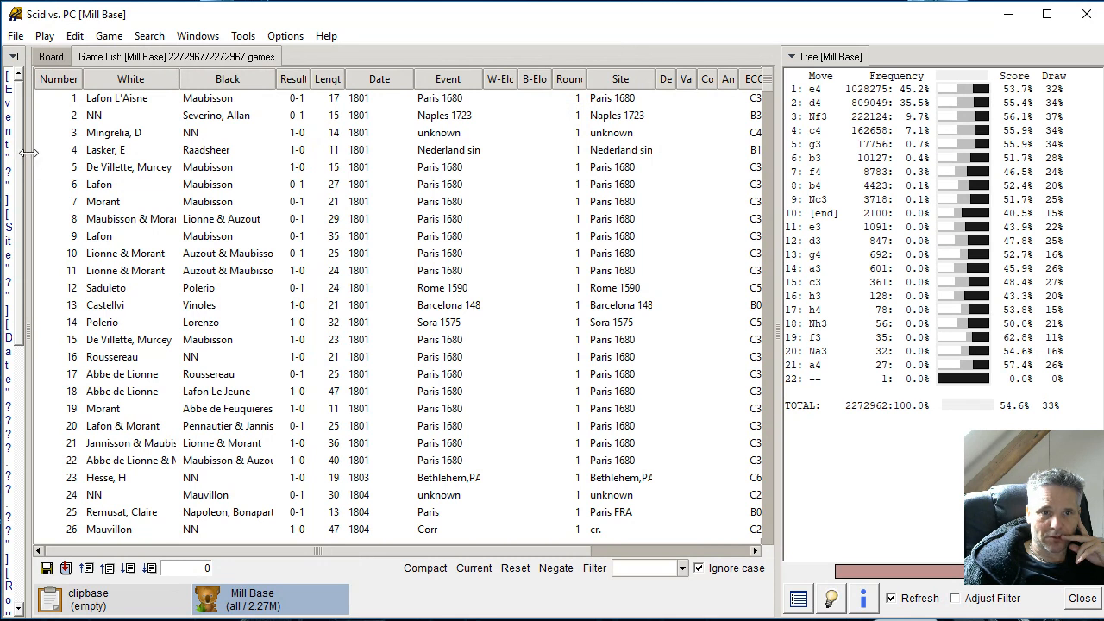
pyautogui.moveTo(29, 153); pyautogui.dragTo(207, 143)
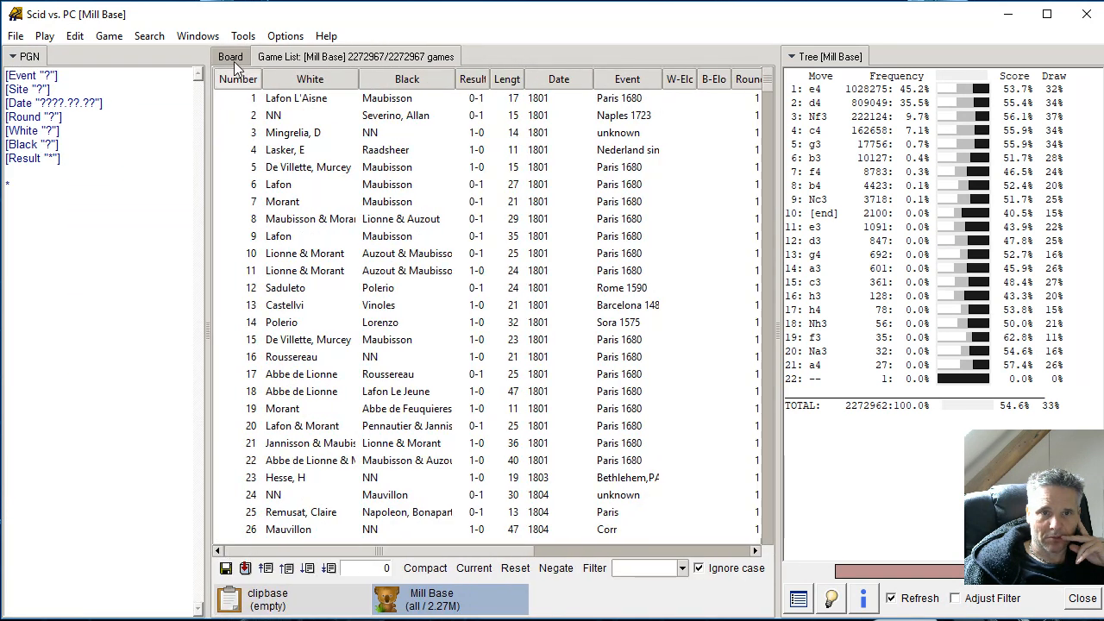
pyautogui.click(232, 59)
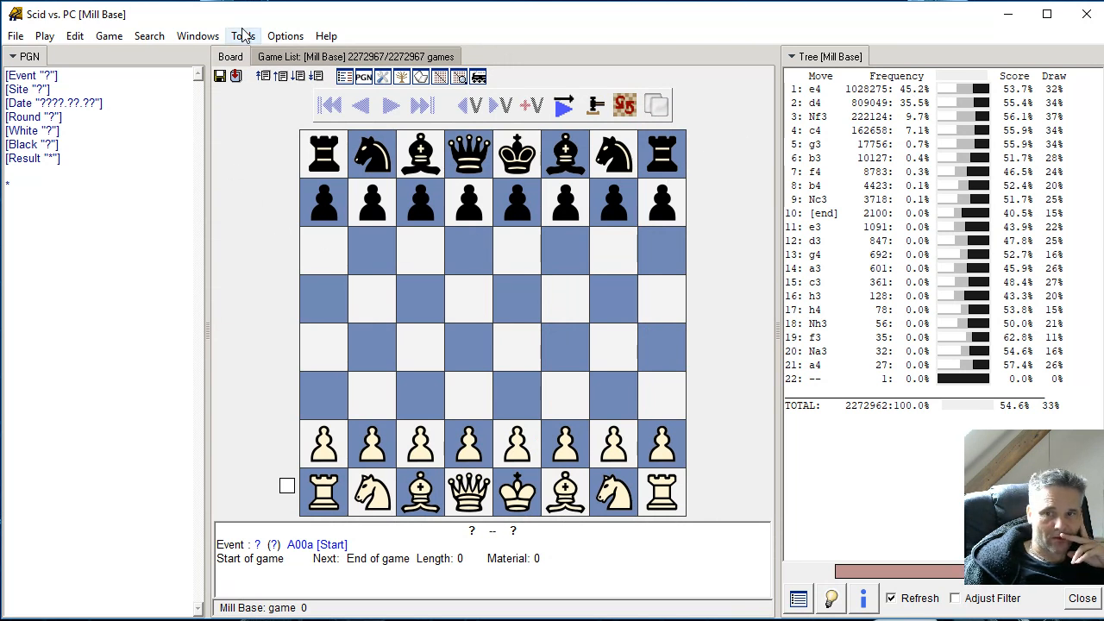
# - Begin a new entry in the Analysis Engines list and start browsing for its executable
pyautogui.click(278, 38)
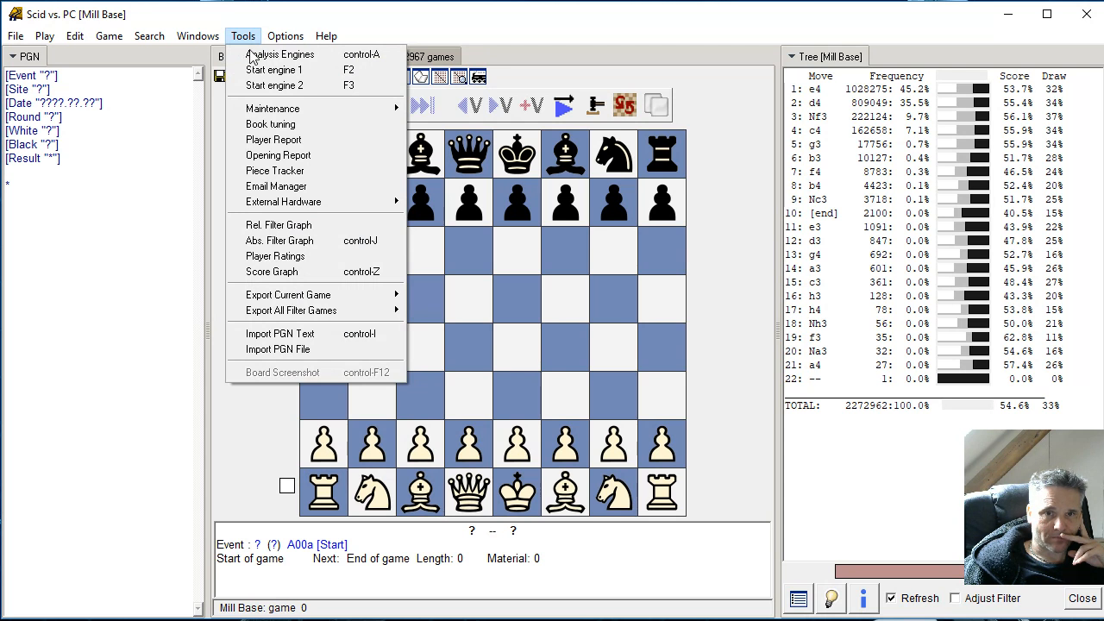
pyautogui.click(267, 54)
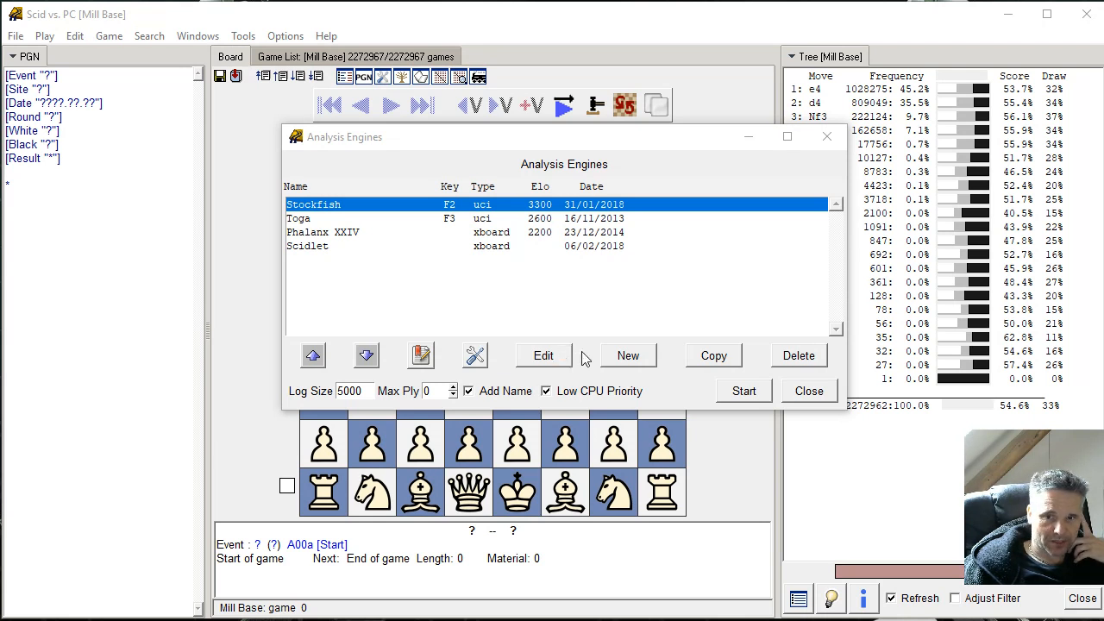
pyautogui.click(628, 356)
pyautogui.click(715, 223)
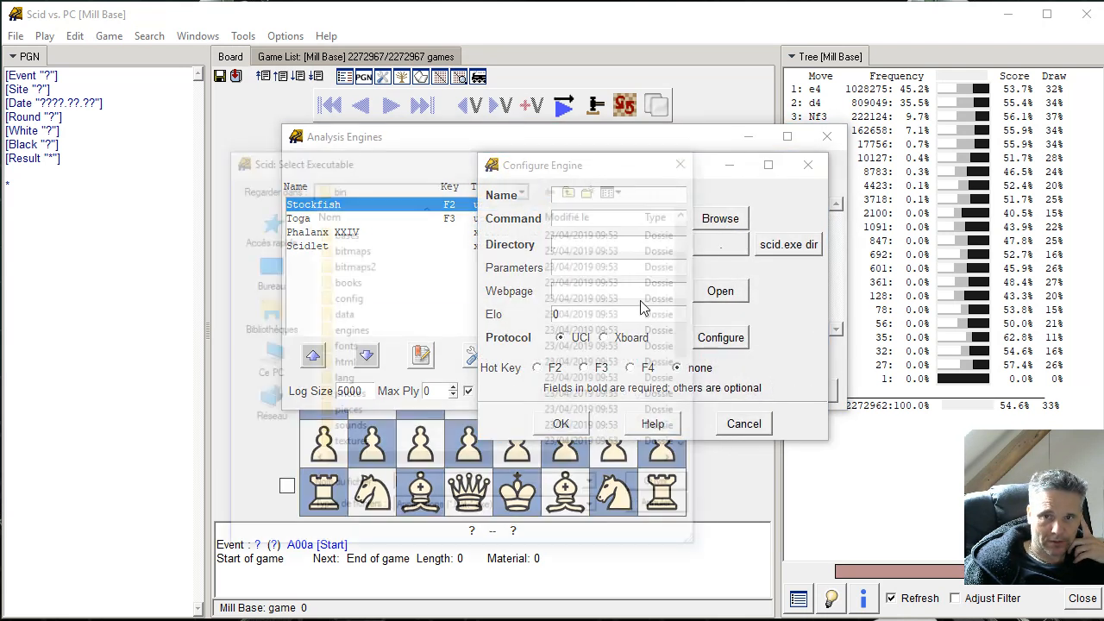
# - Browse to the UCI engines folder inside Chess in the Documents library
pyautogui.click(277, 320)
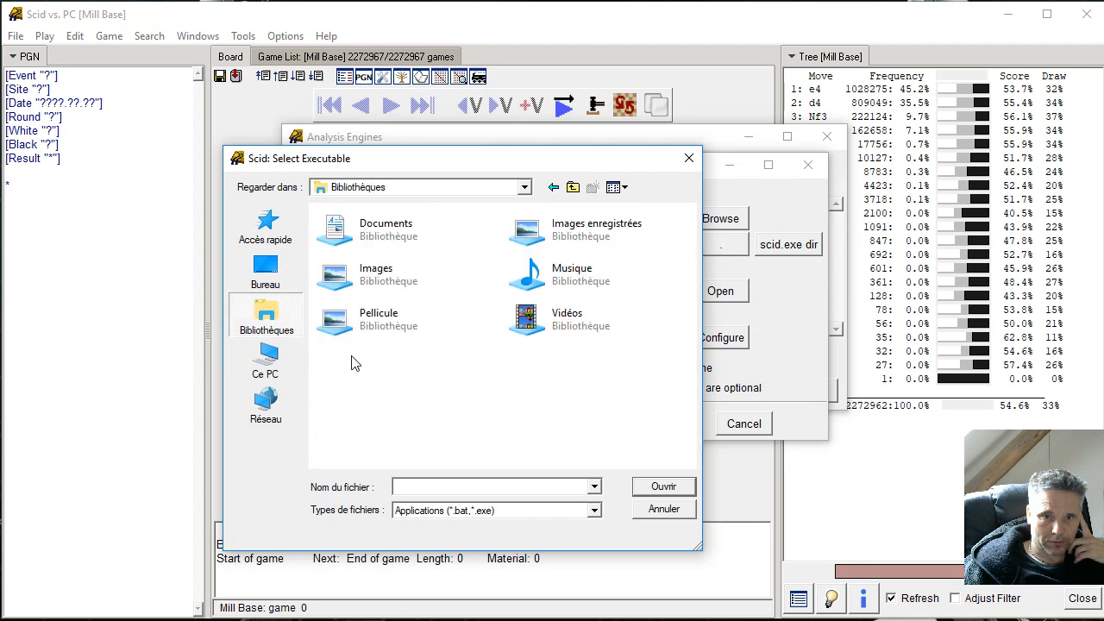
pyautogui.doubleClick(390, 248)
pyautogui.scroll(-3, 345, 398)
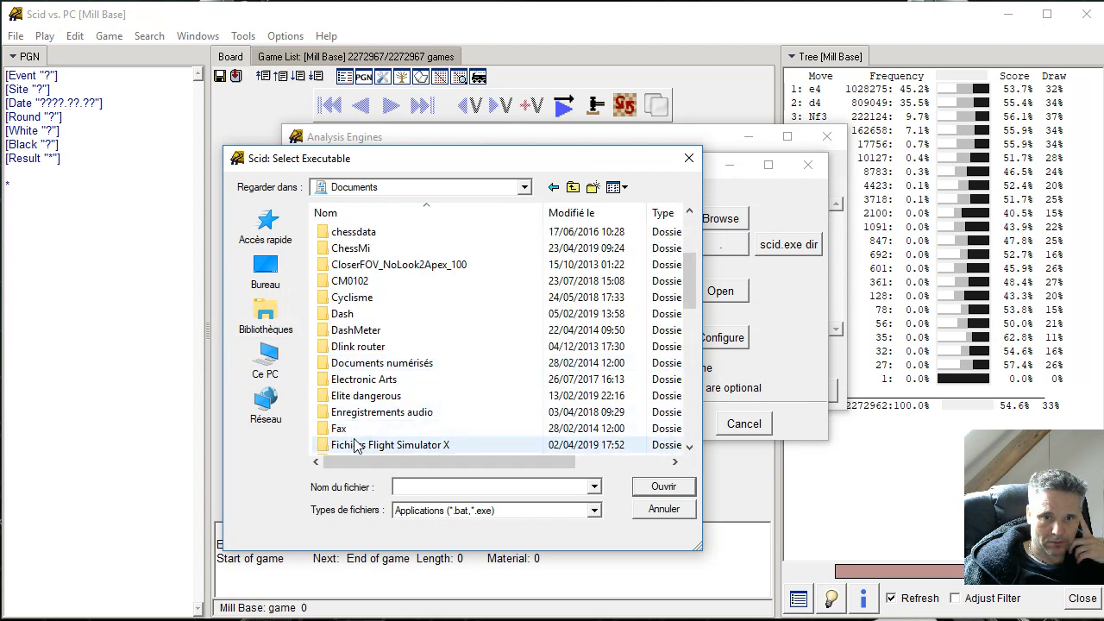
pyautogui.scroll(3, 354, 371)
pyautogui.doubleClick(362, 347)
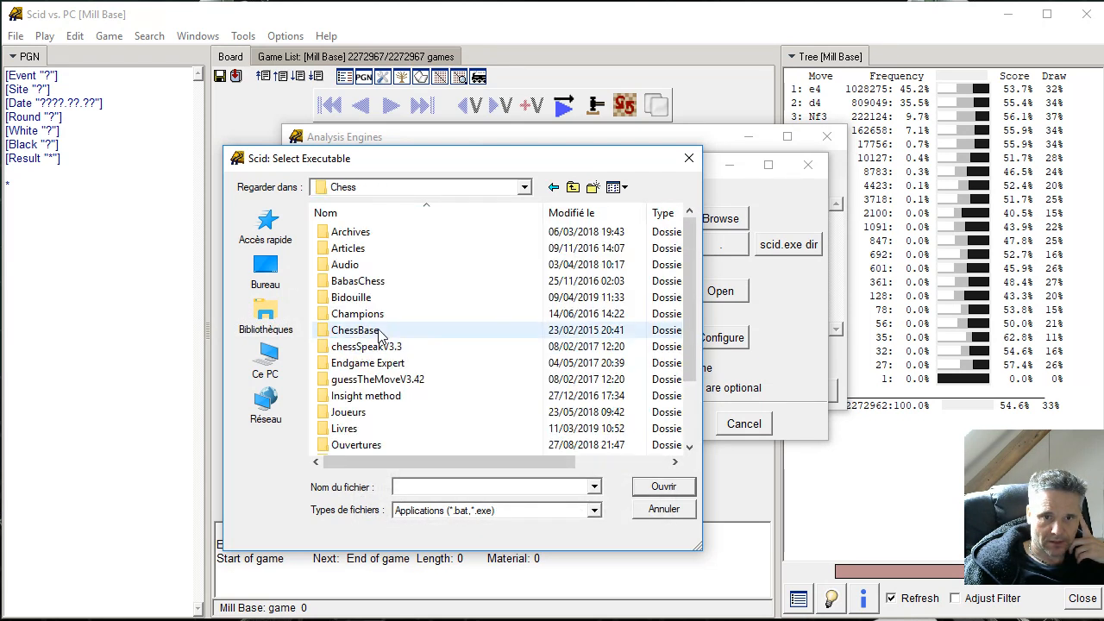
pyautogui.scroll(-1, 362, 384)
pyautogui.scroll(1, 353, 423)
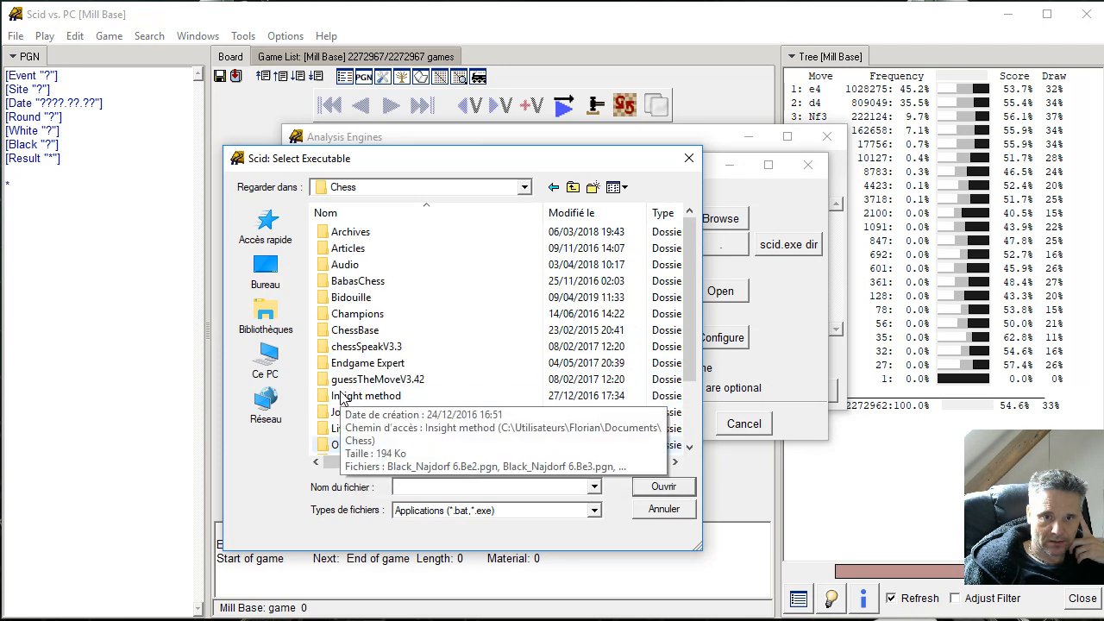
pyautogui.scroll(-2, 365, 414)
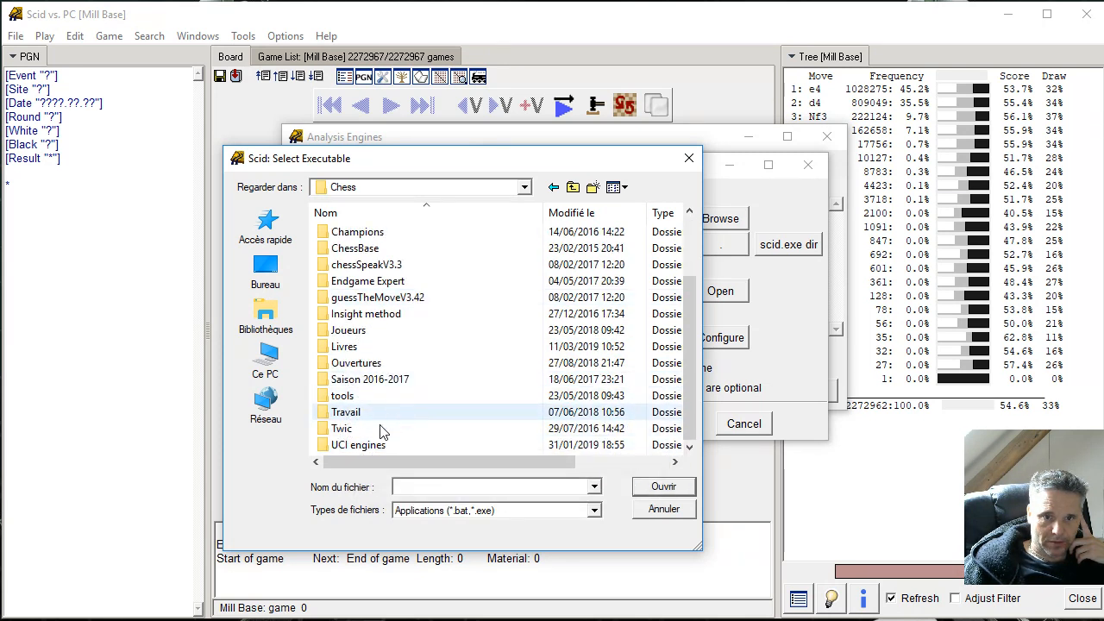
pyautogui.doubleClick(361, 444)
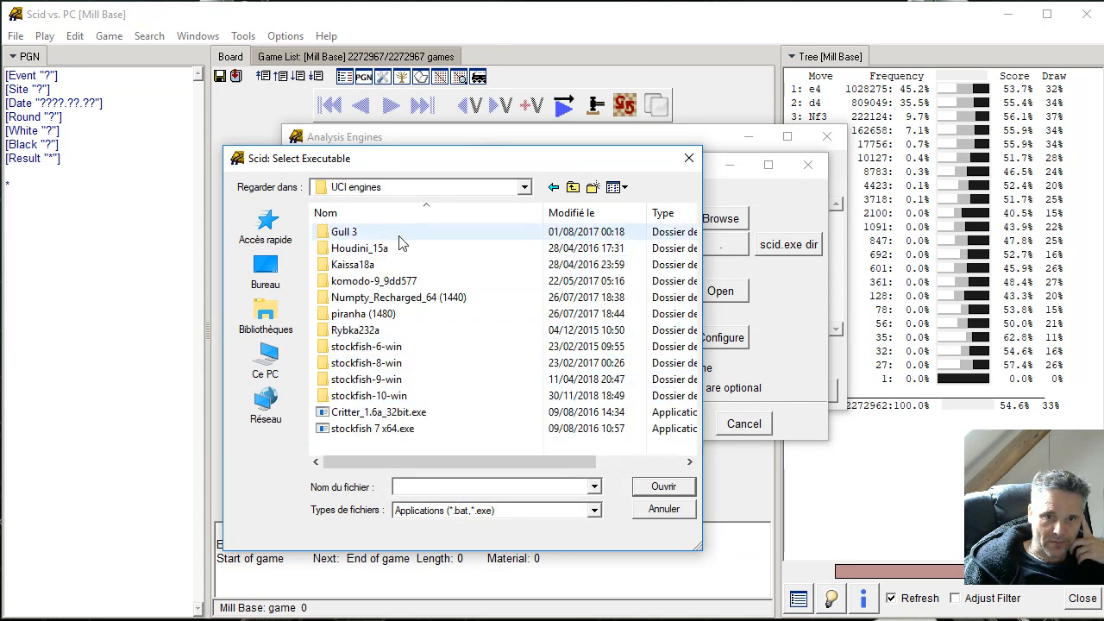
# - Choose stockfish_10_x64.exe from the Windows subfolder of stockfish-10-win as the engine command and save the engine as SF10
pyautogui.doubleClick(378, 395)
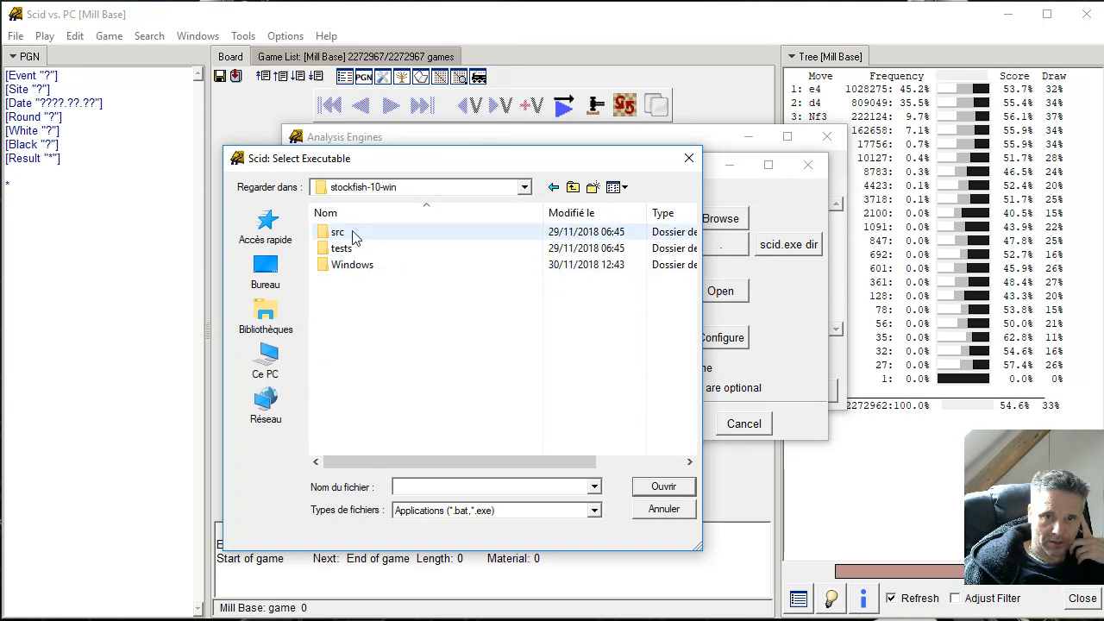
pyautogui.doubleClick(361, 265)
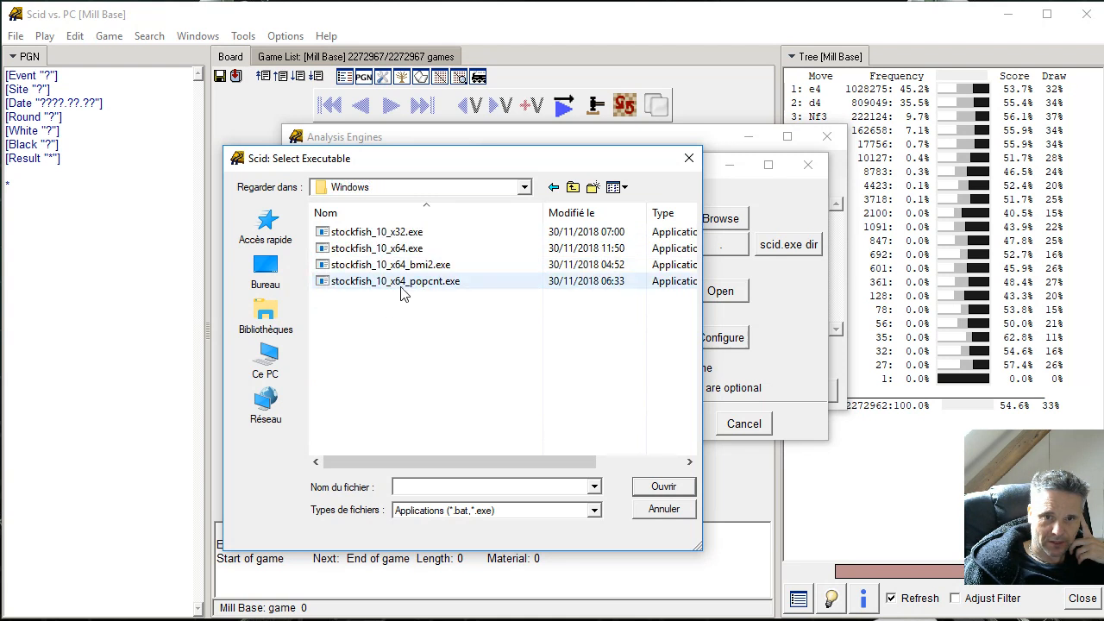
pyautogui.click(379, 248)
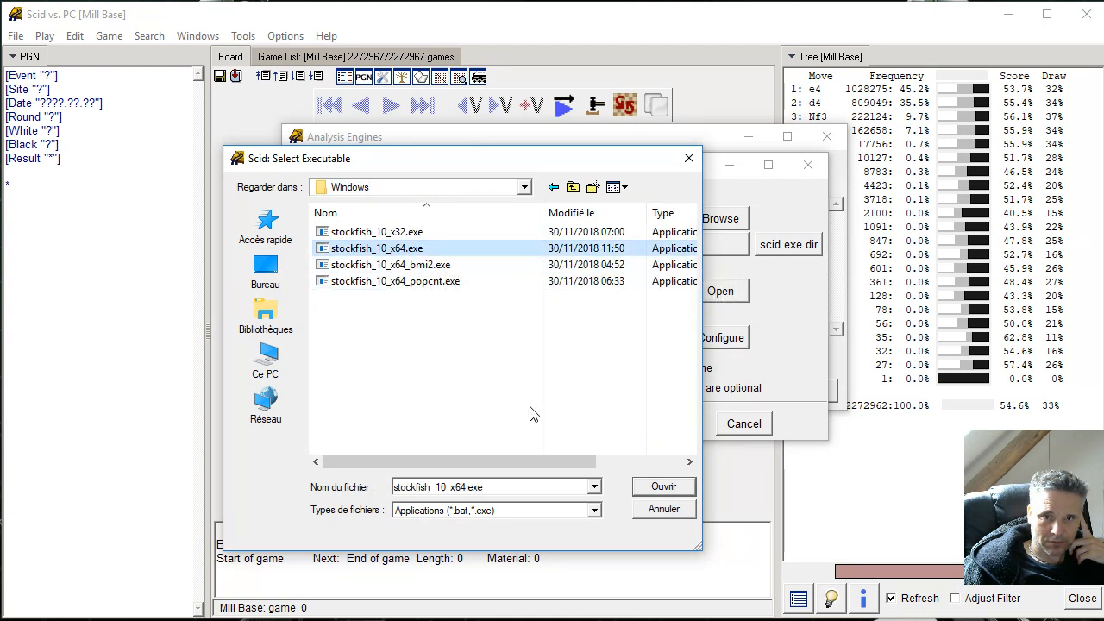
pyautogui.click(661, 487)
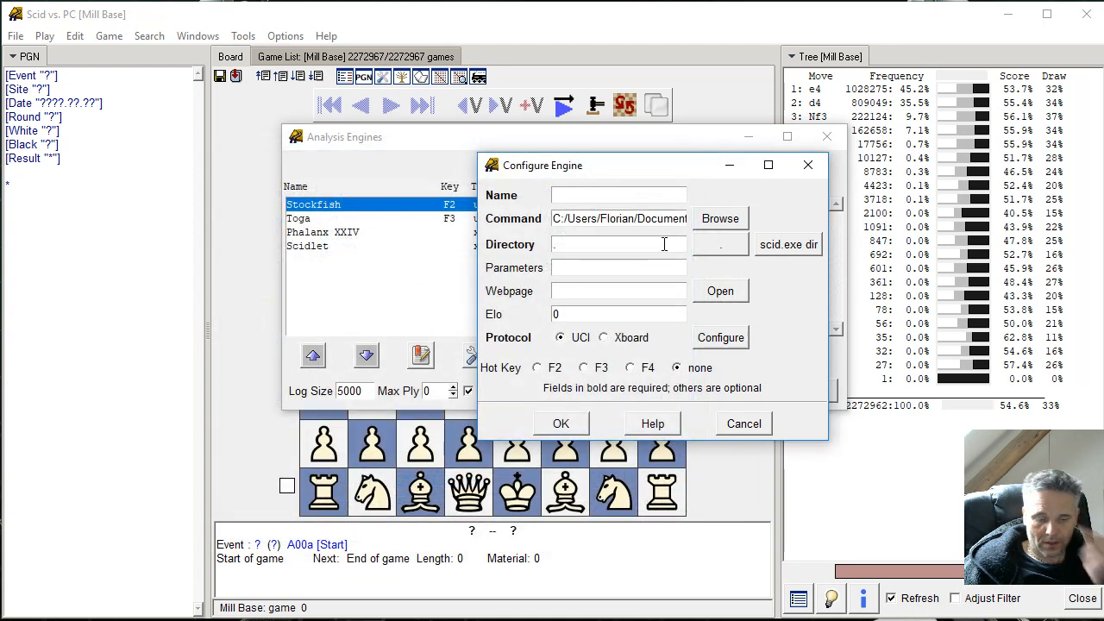
pyautogui.write('SF10')
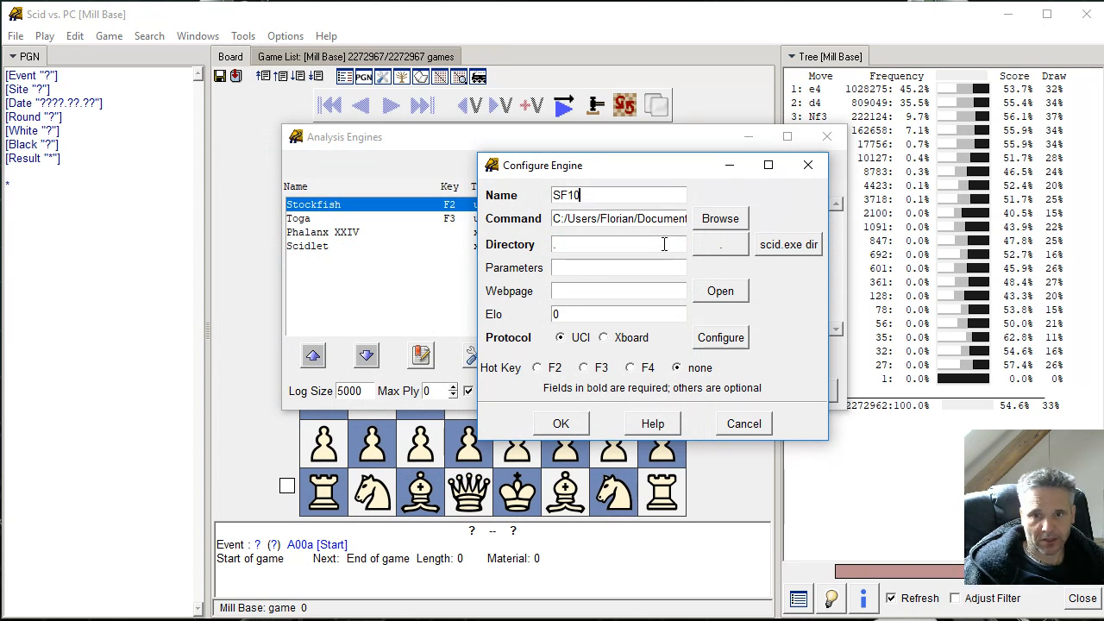
pyautogui.click(560, 424)
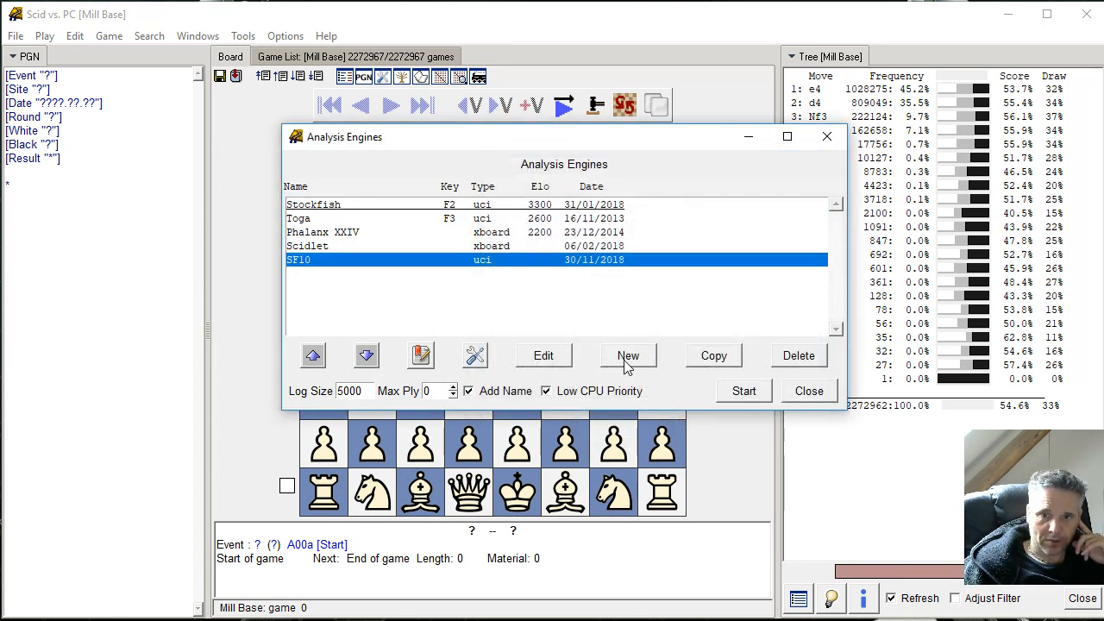
# - Begin another new entry in the Analysis Engines list and browse for its executable in the Documents library
pyautogui.click(622, 356)
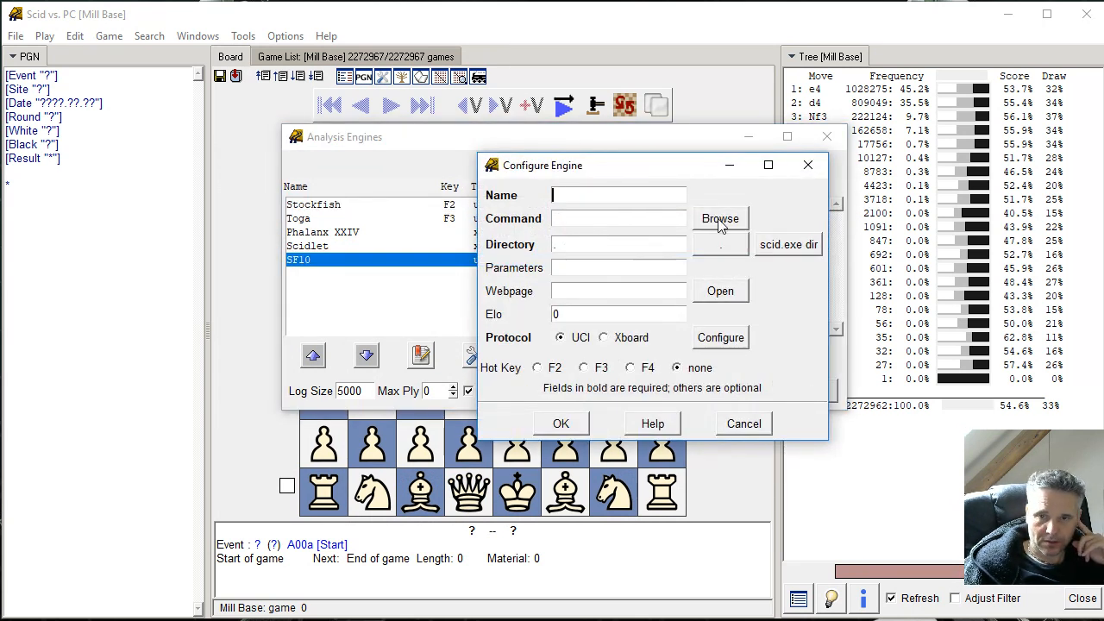
pyautogui.click(720, 219)
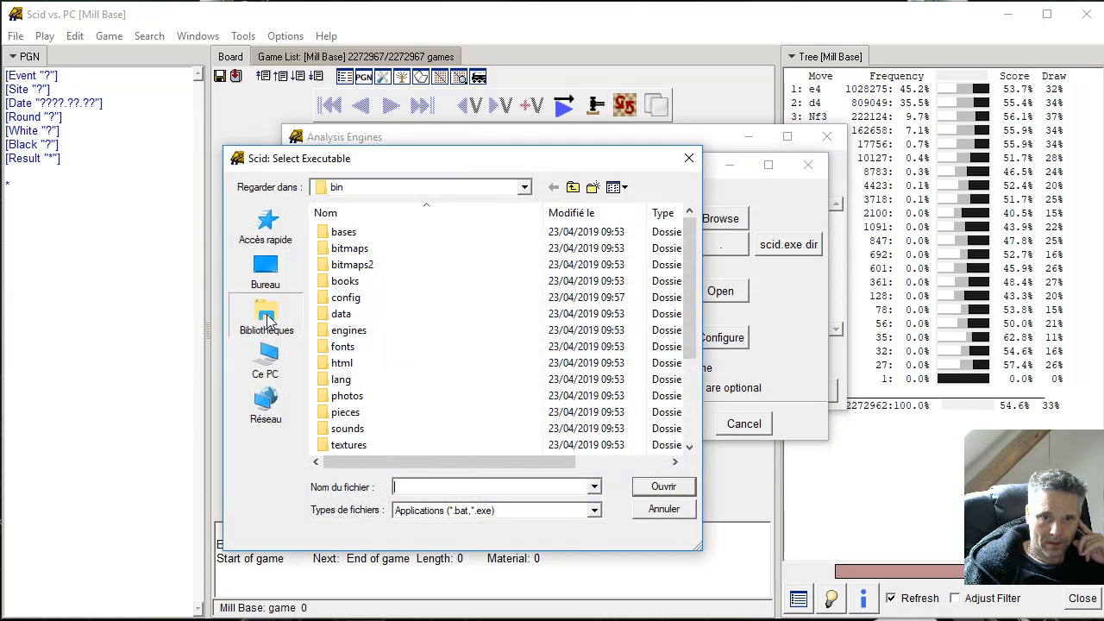
pyautogui.click(266, 318)
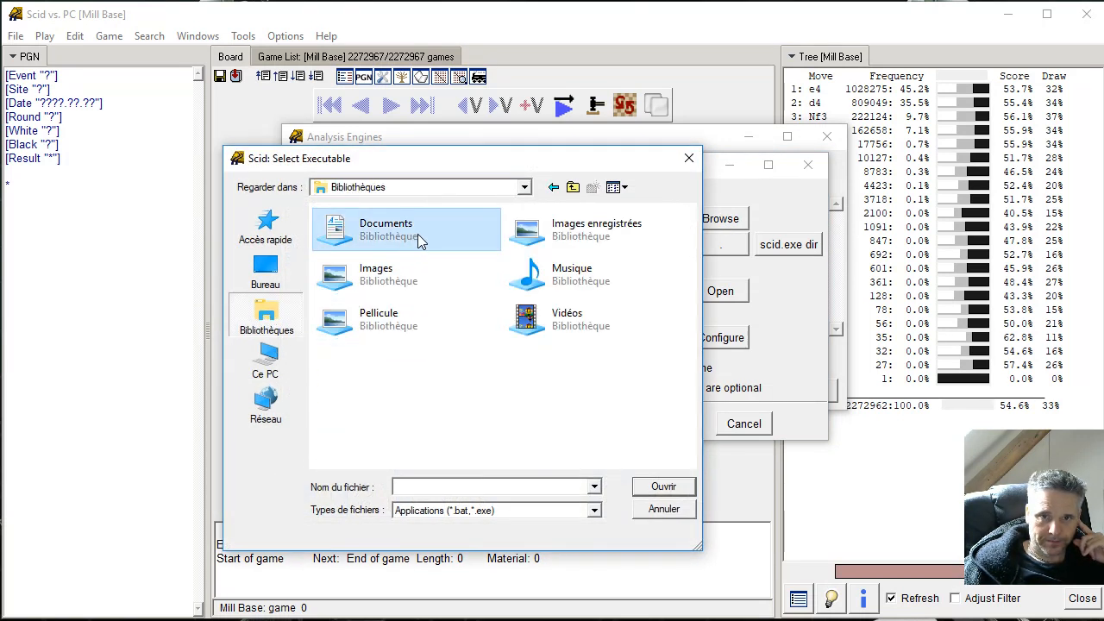
pyautogui.doubleClick(392, 244)
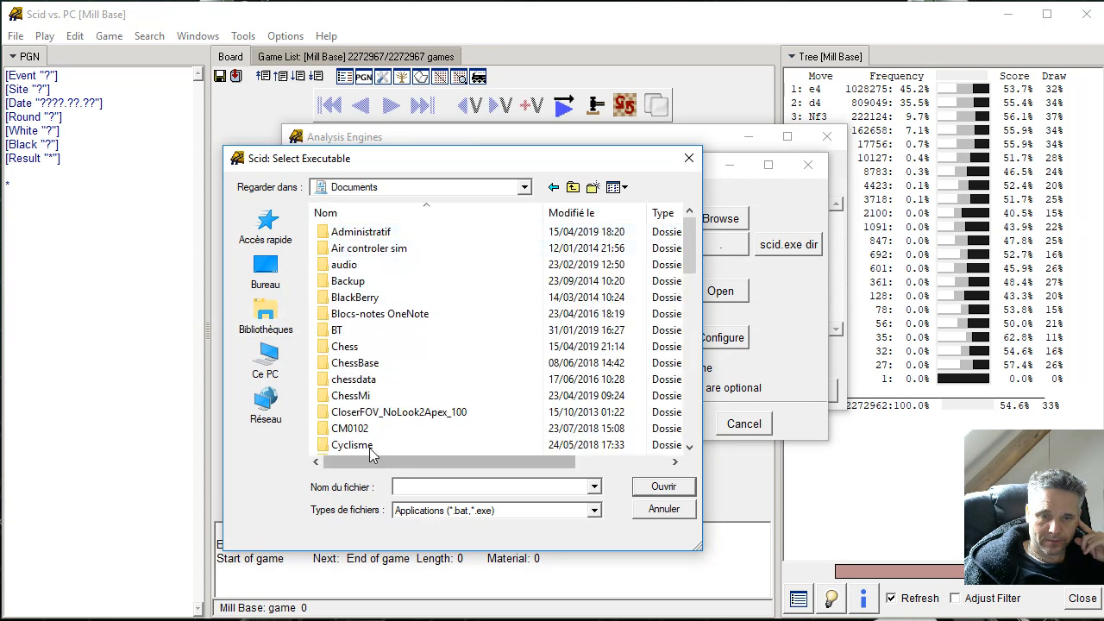
pyautogui.scroll(-10, 377, 419)
pyautogui.scroll(8, 353, 431)
pyautogui.scroll(3, 399, 394)
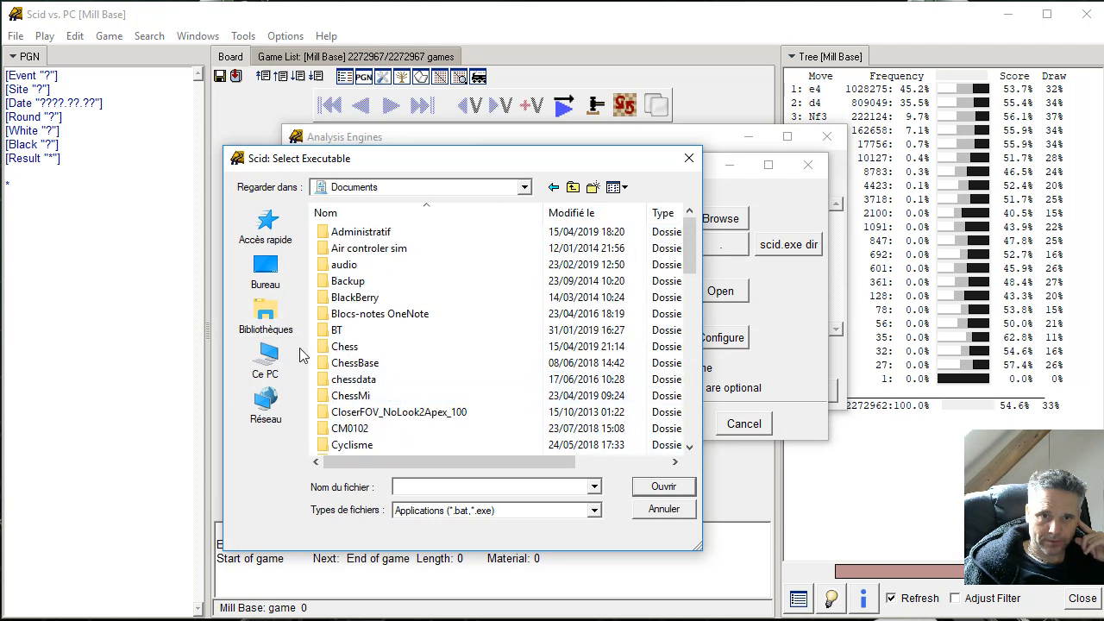
# - Open the UCI engines folder within Chess in the Documents library
pyautogui.click(269, 317)
pyautogui.doubleClick(408, 237)
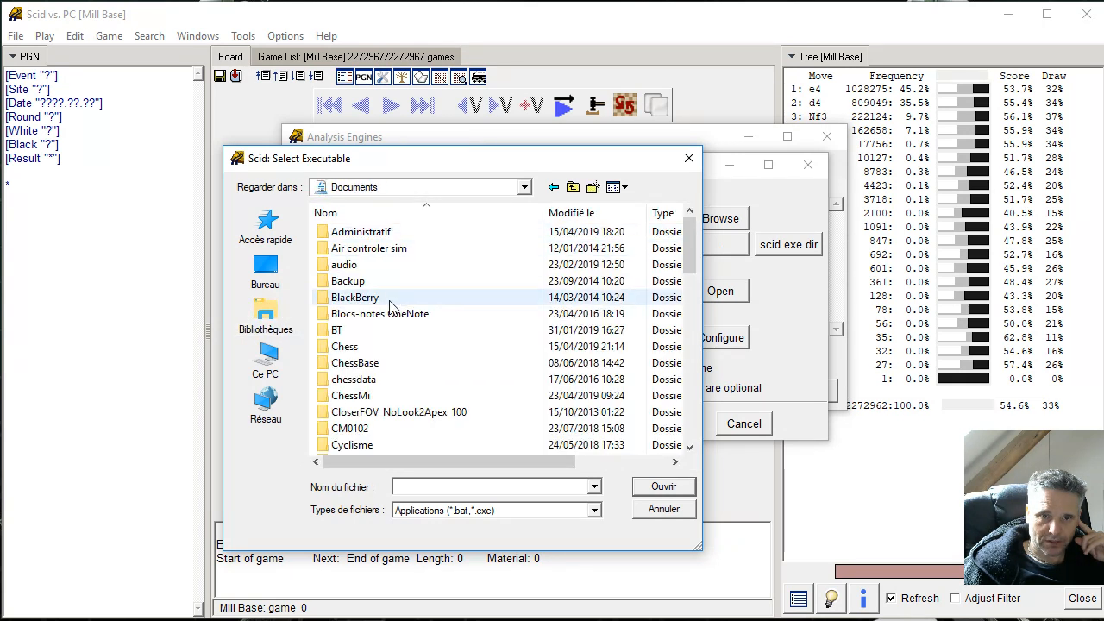
pyautogui.doubleClick(369, 348)
pyautogui.scroll(-2, 389, 332)
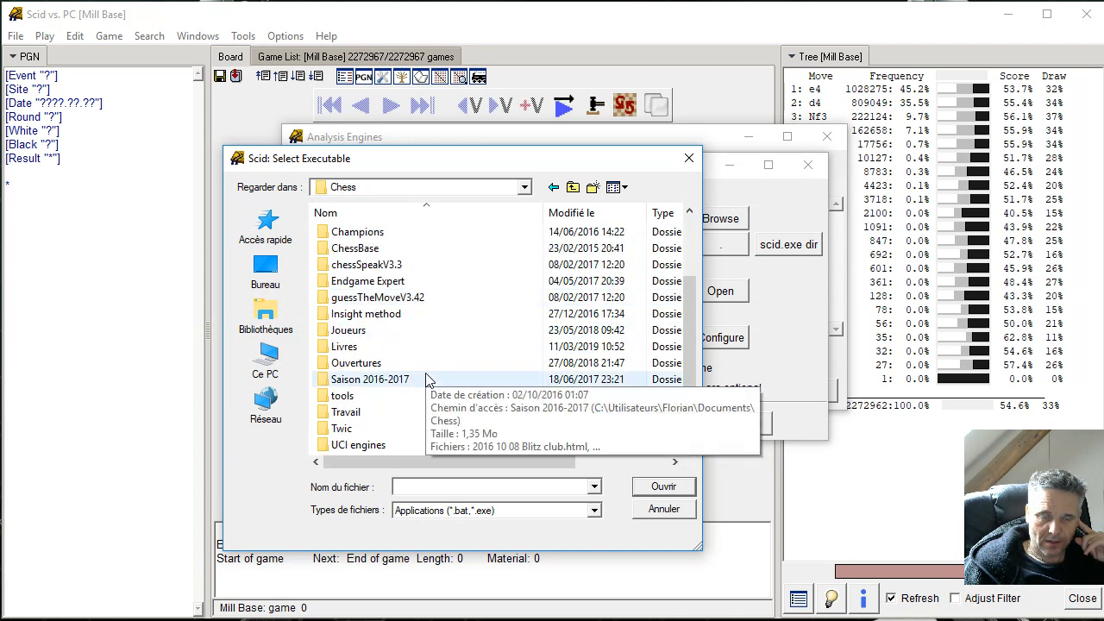
pyautogui.click(385, 445)
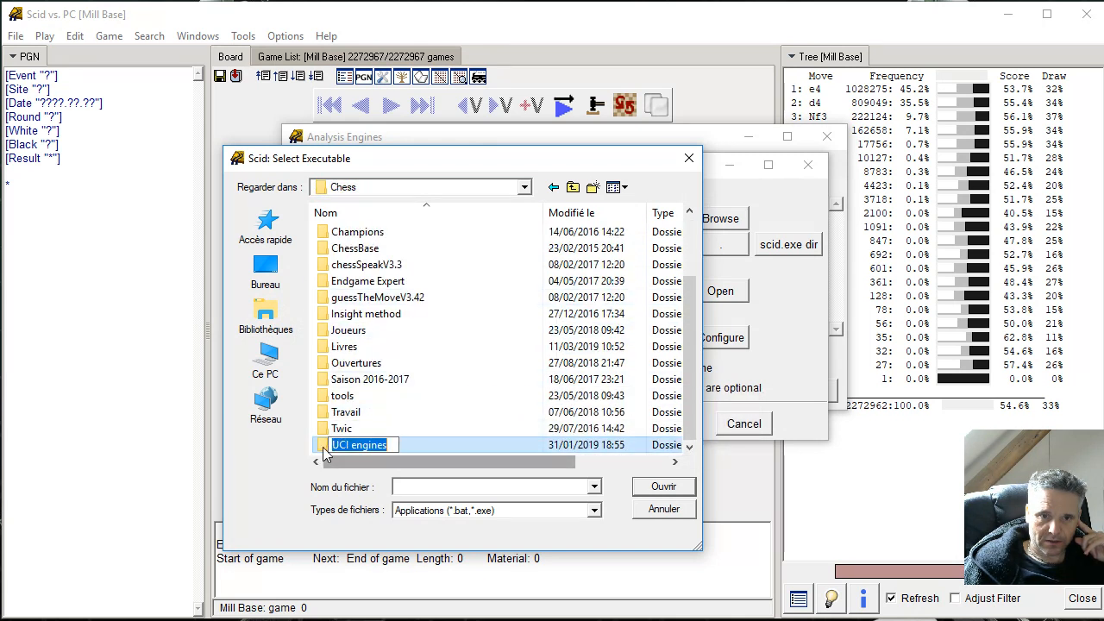
pyautogui.doubleClick(369, 445)
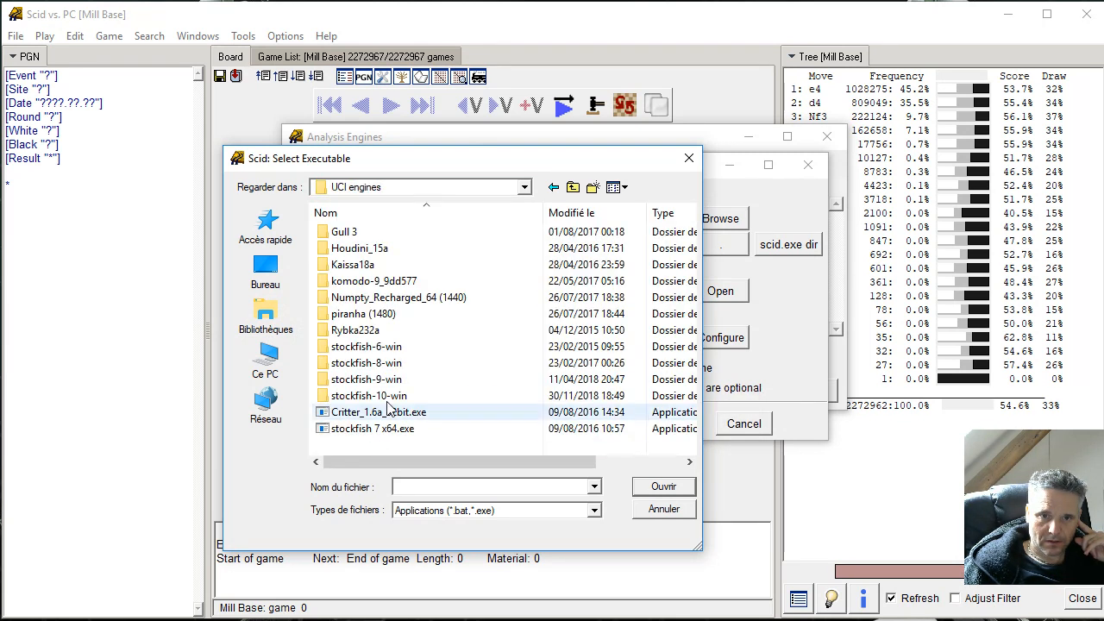
# - Choose komodo-9.02-64bit.exe from the Windows subfolder of komodo-9_9dd577 as the engine command and save the engine as Komodo 9
pyautogui.doubleClick(380, 282)
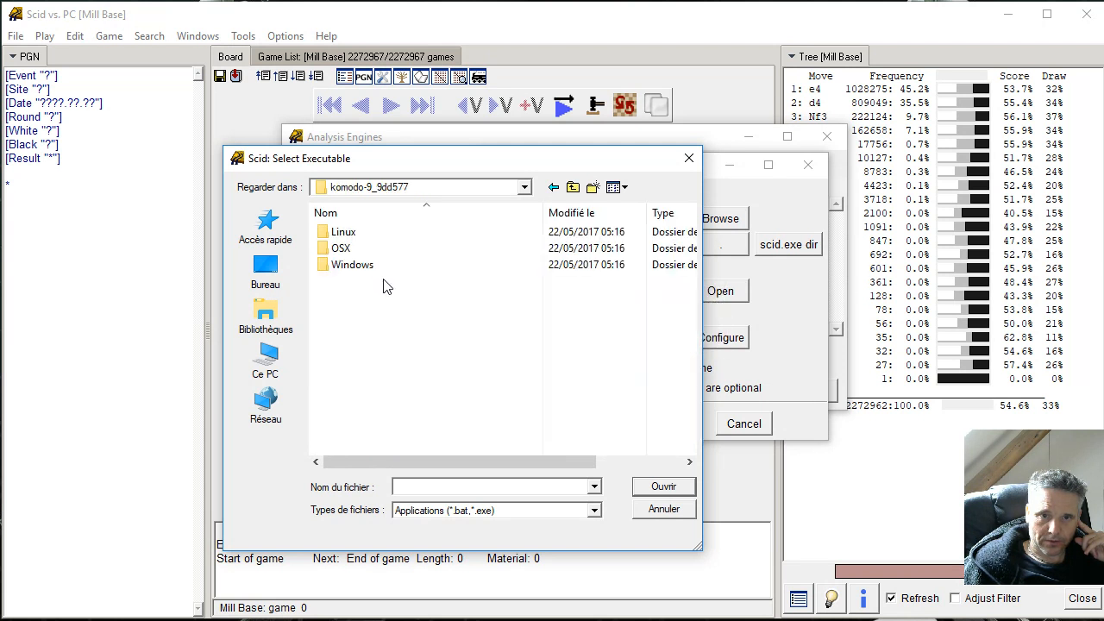
pyautogui.click(352, 272)
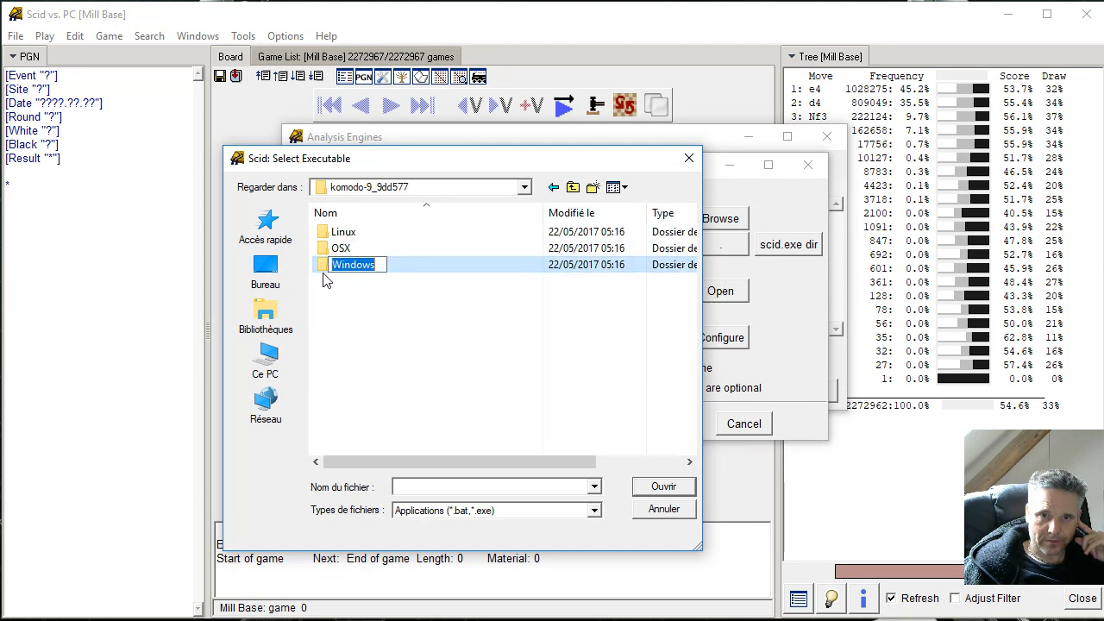
pyautogui.doubleClick(333, 267)
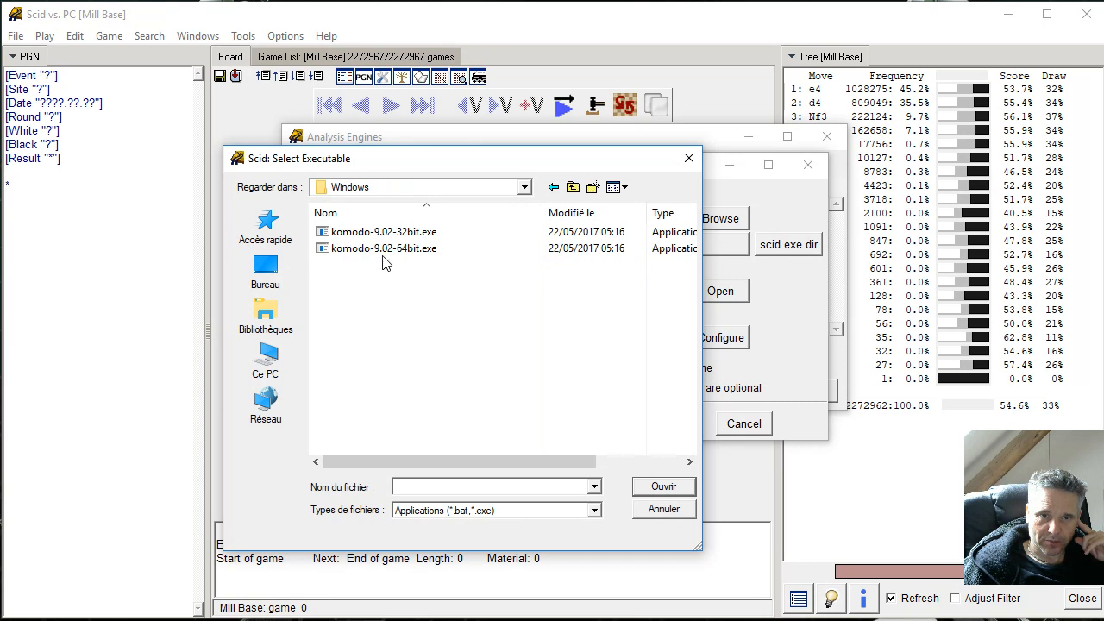
pyautogui.click(388, 250)
pyautogui.click(660, 487)
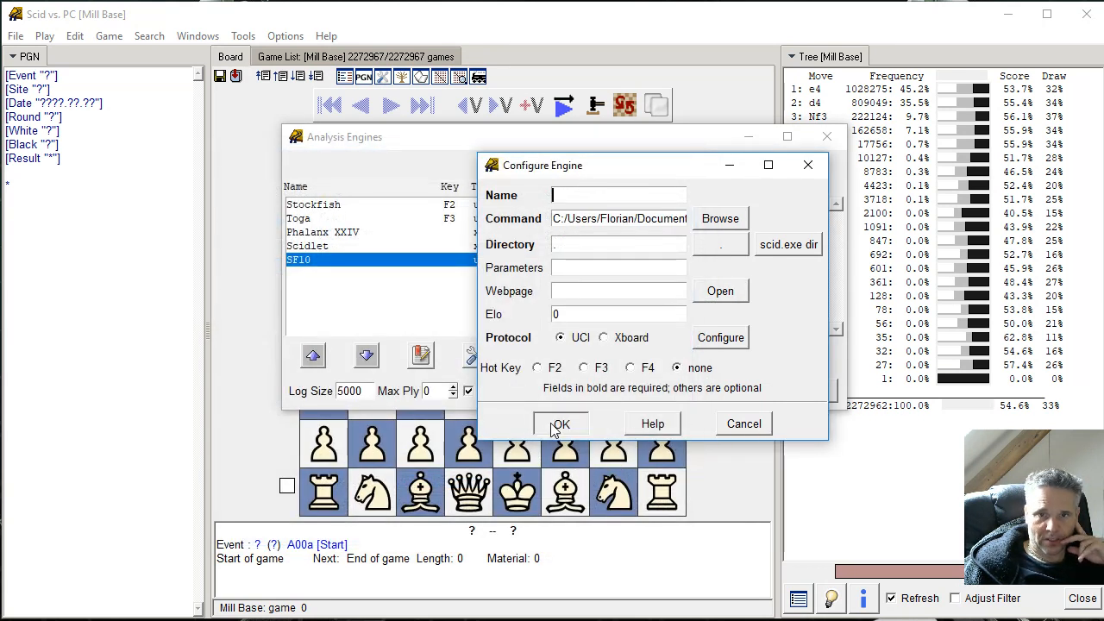
pyautogui.click(556, 425)
pyautogui.click(663, 400)
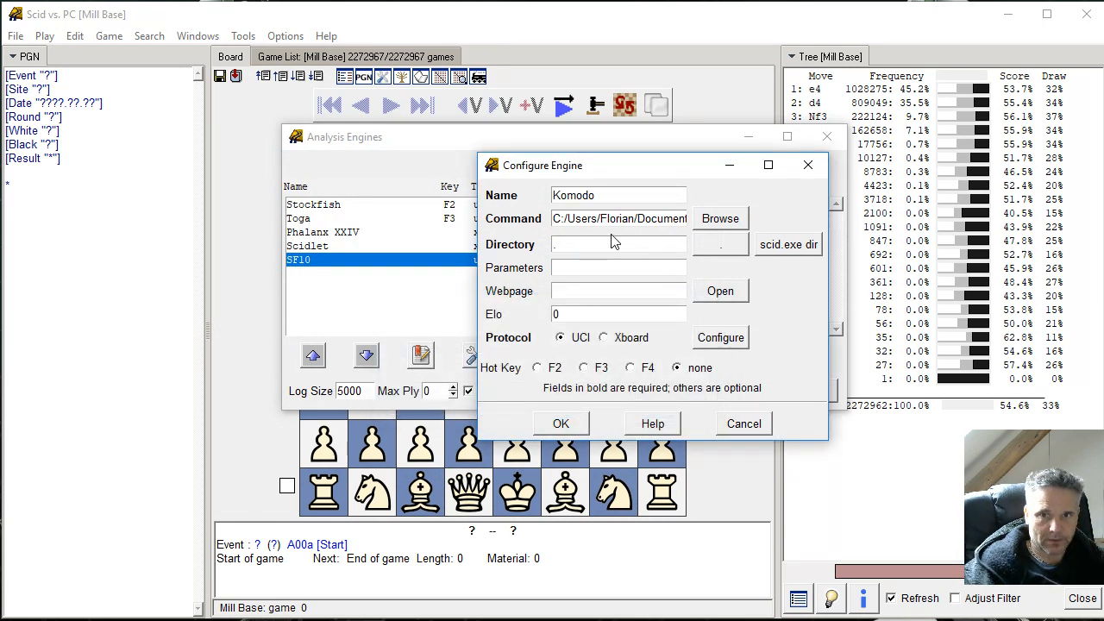
pyautogui.click(560, 423)
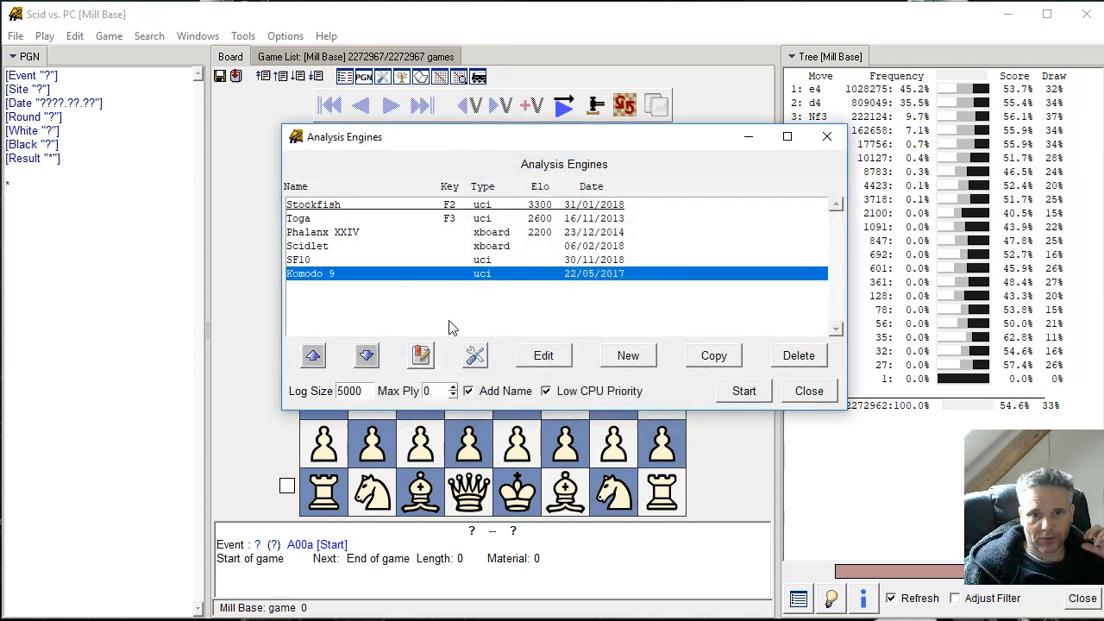
# - Move SF10 up to the first place in the Analysis Engines list
pyautogui.click(459, 261)
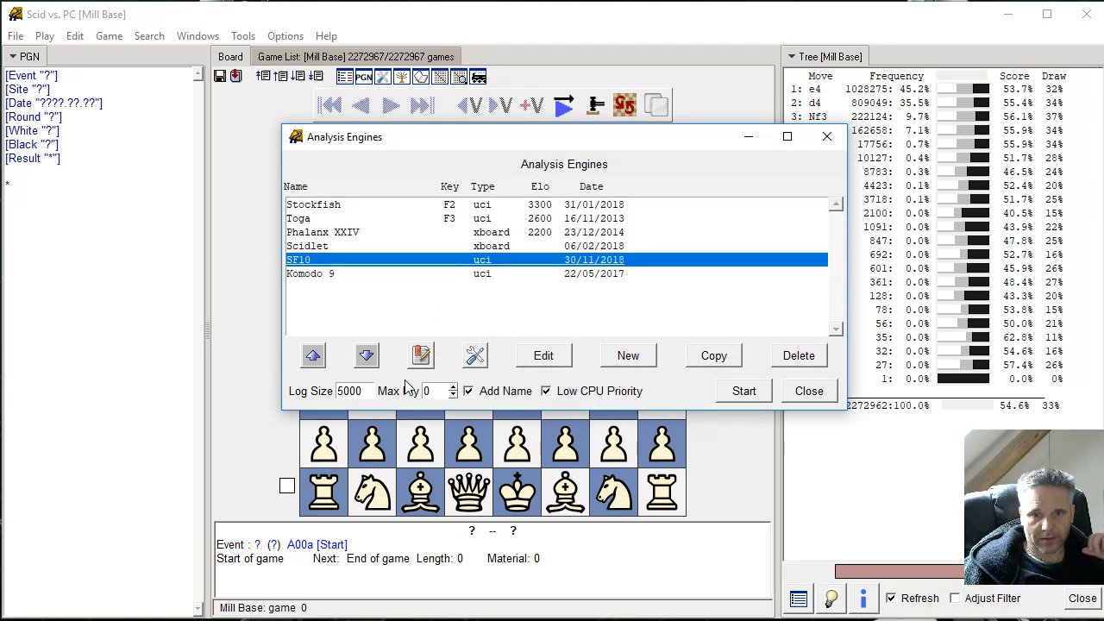
pyautogui.click(313, 355)
pyautogui.click(313, 355)
pyautogui.click(313, 355)
pyautogui.click(313, 355)
# - Move Komodo 9 up to second place, directly below SF10, and close the Analysis Engines list
pyautogui.click(328, 274)
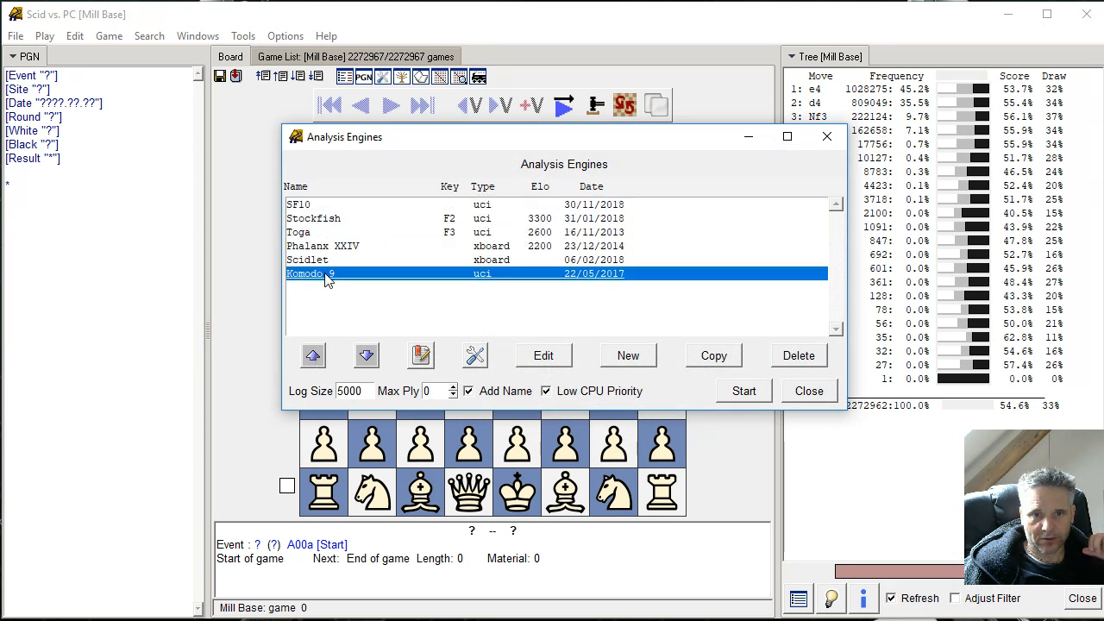
pyautogui.click(313, 355)
pyautogui.click(313, 355)
pyautogui.click(313, 355)
pyautogui.click(313, 356)
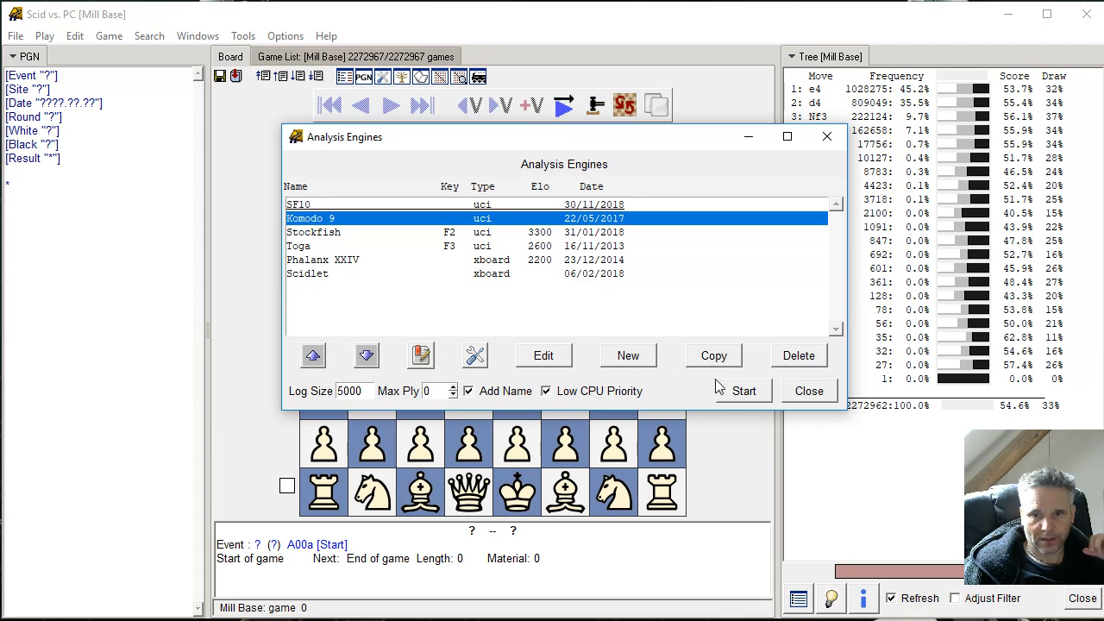
pyautogui.click(811, 391)
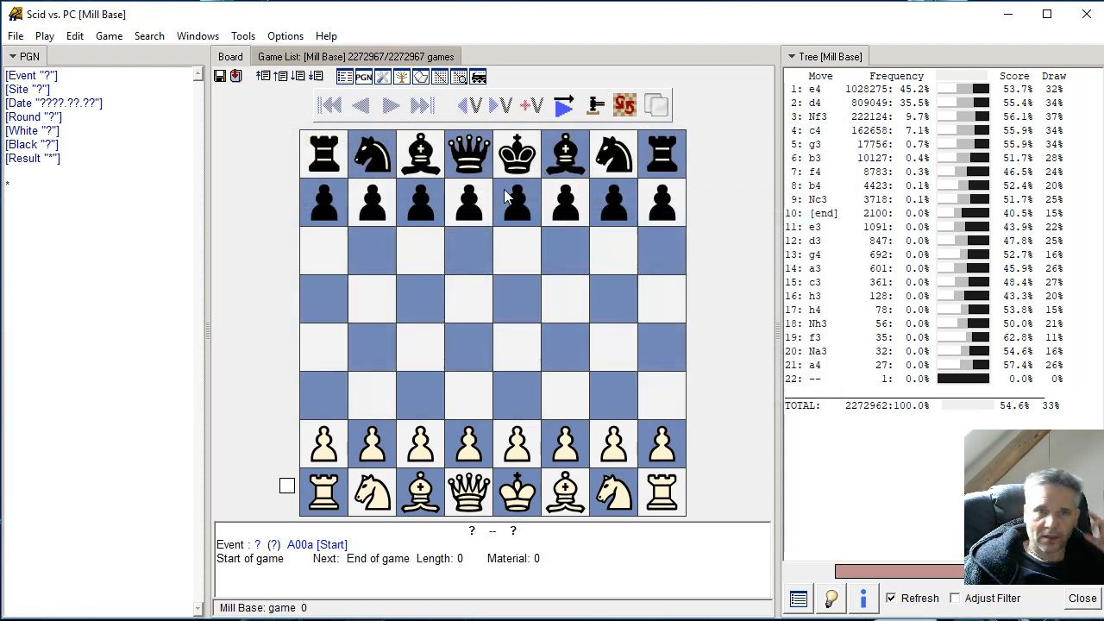
# - Start the SF10 engine from the Analysis Engines list and close the list
pyautogui.click(244, 36)
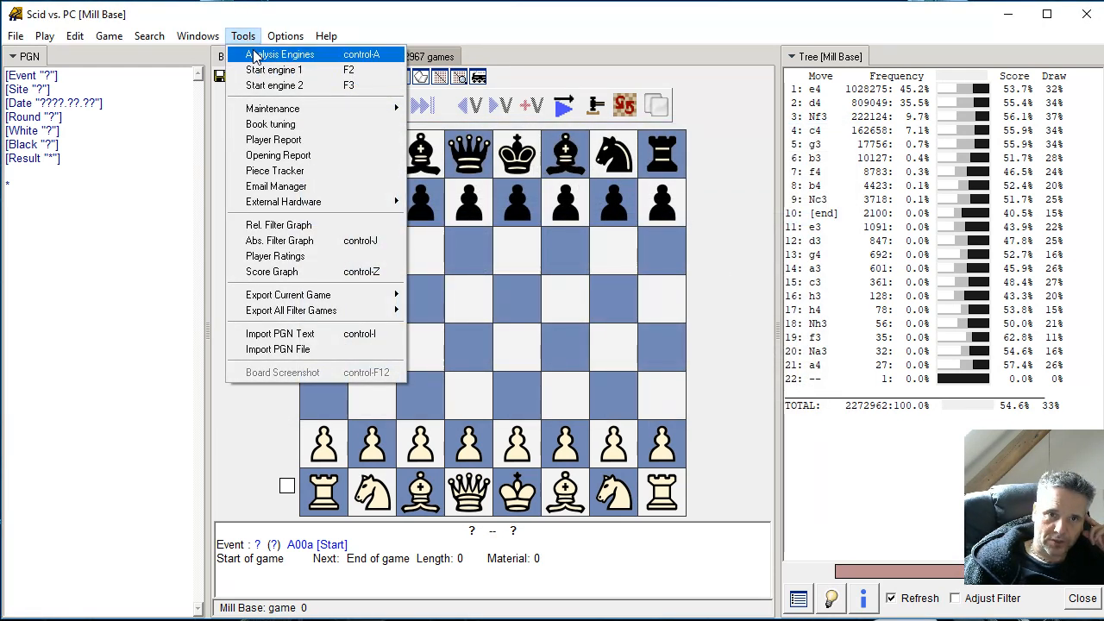
pyautogui.click(256, 56)
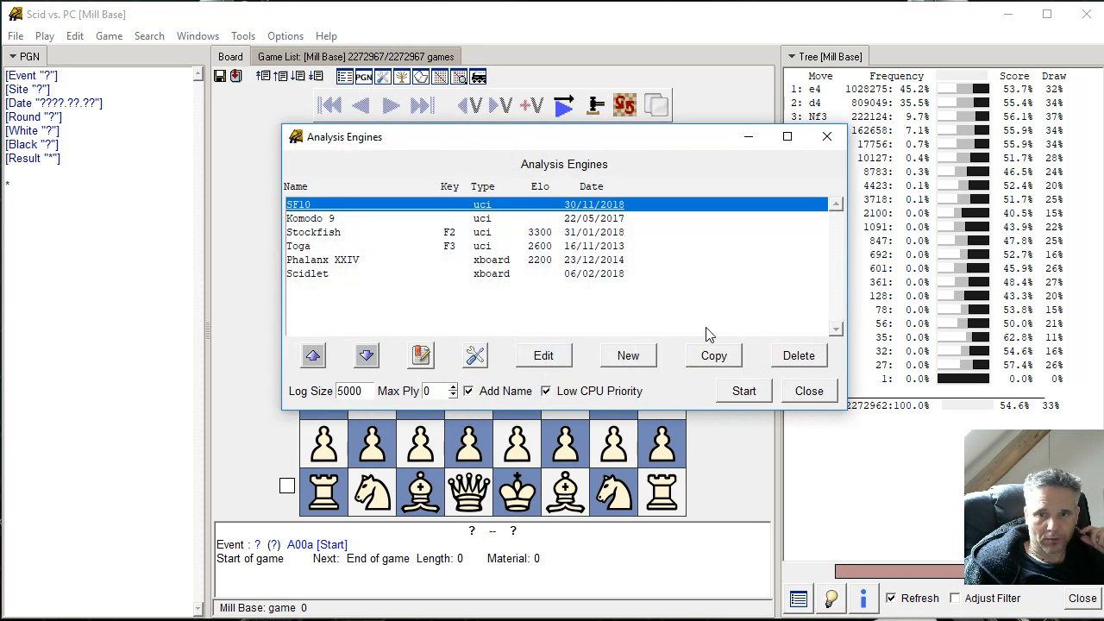
pyautogui.click(744, 391)
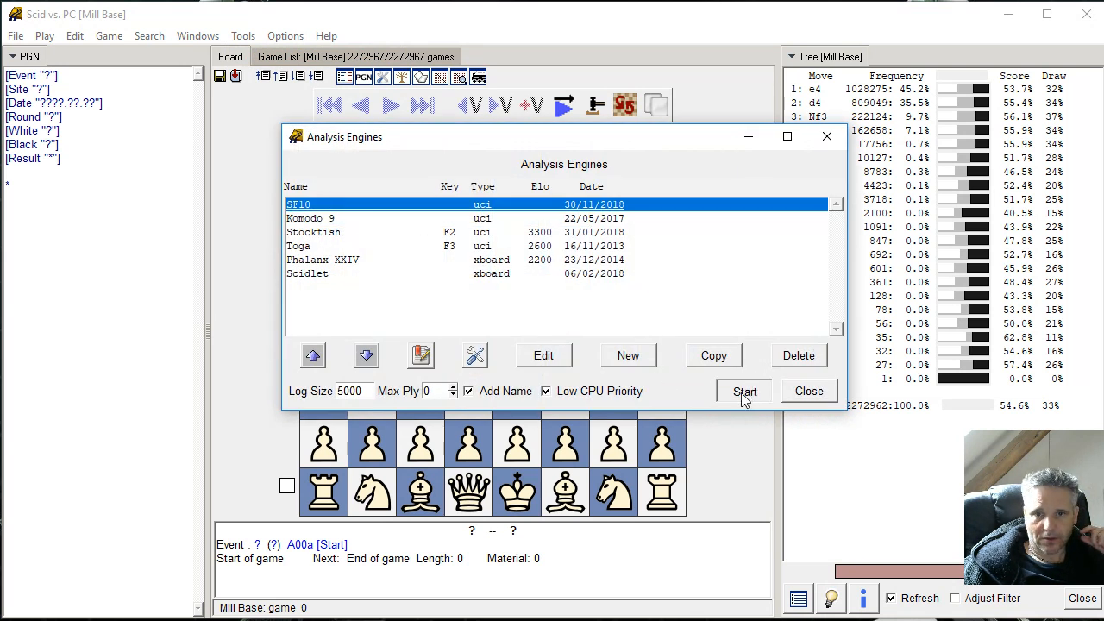
pyautogui.click(809, 391)
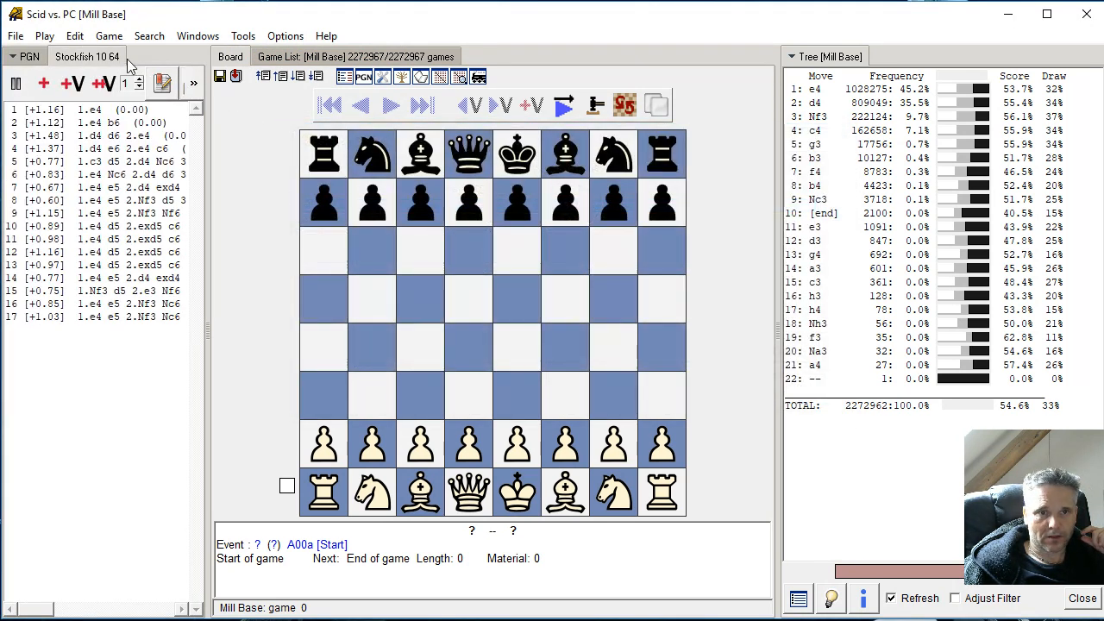
# - Move the Stockfish 10 64 analysis window into the Tree pane and dock it above the Tree
pyautogui.moveTo(598, 56); pyautogui.dragTo(884, 50)
pyautogui.rightClick(913, 57)
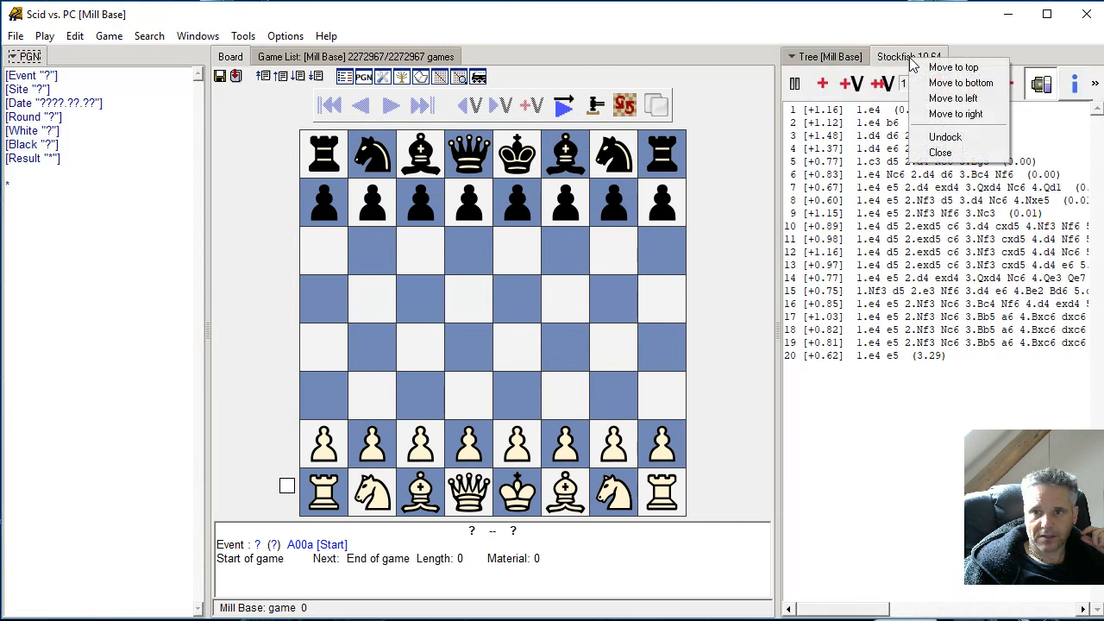
pyautogui.click(953, 68)
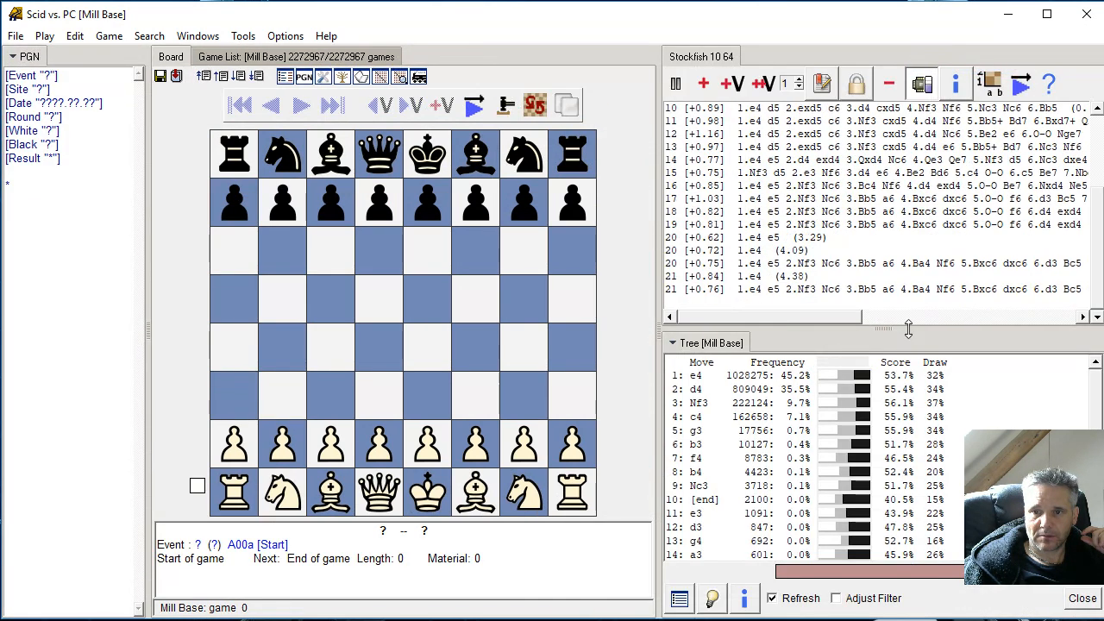
# - Set Stockfish to show 2 analysis lines and shrink its pane to just fit them above the Tree
pyautogui.moveTo(912, 325); pyautogui.dragTo(801, 86)
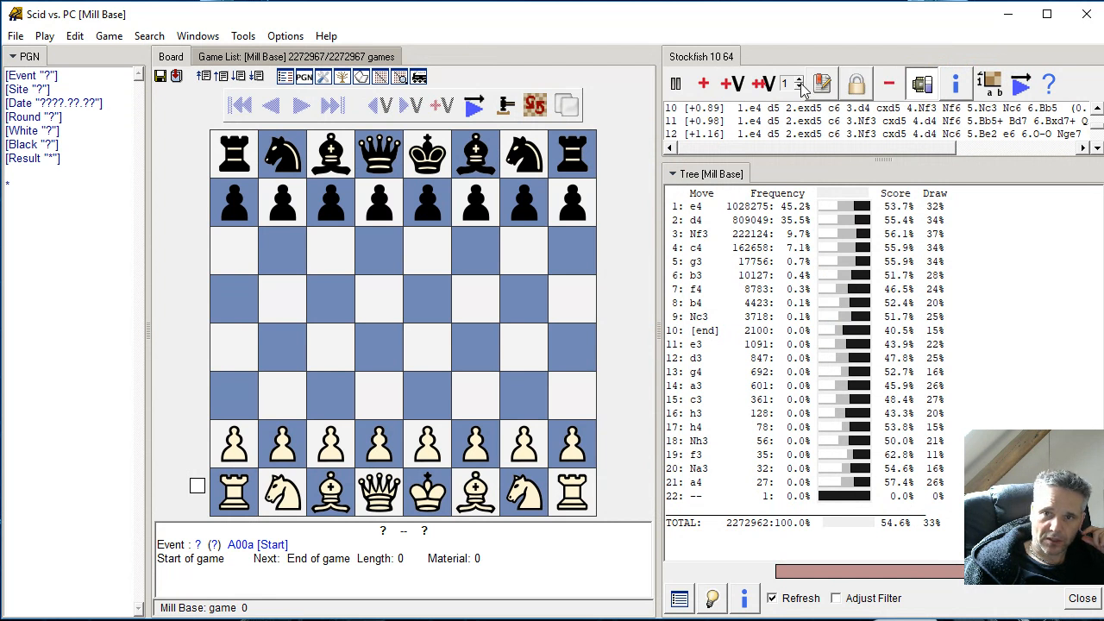
pyautogui.click(799, 80)
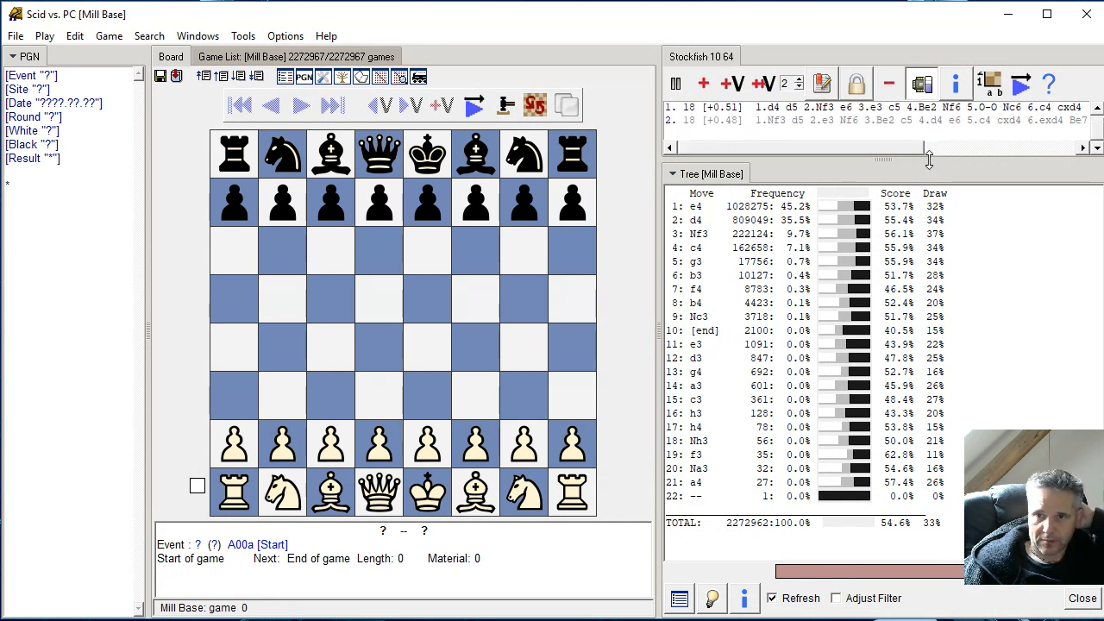
pyautogui.moveTo(928, 159); pyautogui.dragTo(929, 150)
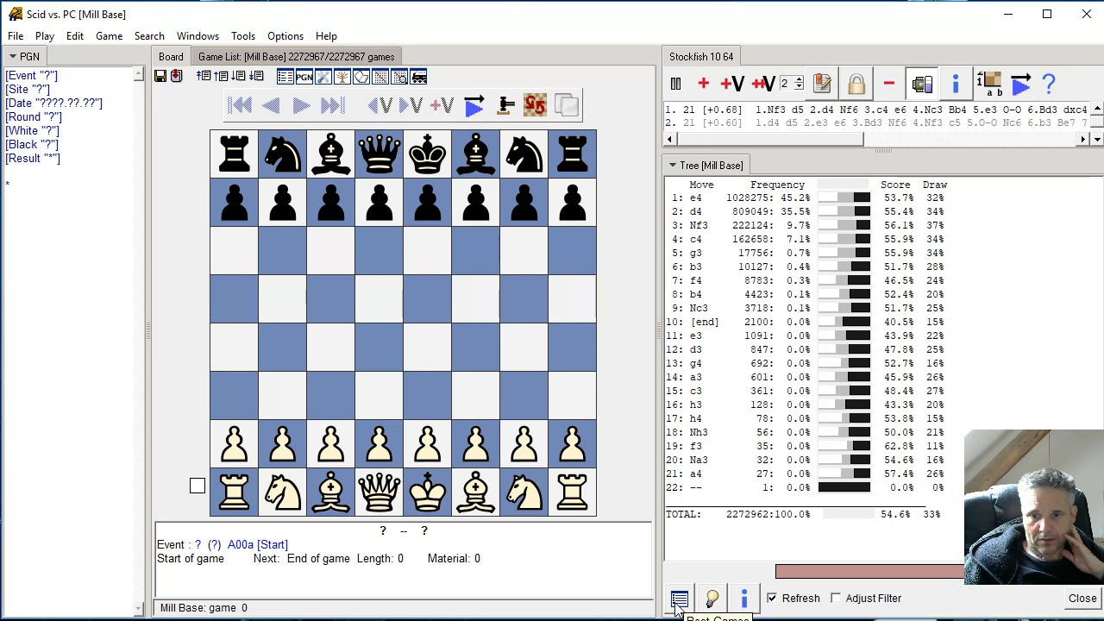
# - Show the additional AvElo, Perf, AvYear and ECO columns in the Tree and widen the PGN pane slightly
pyautogui.click(743, 597)
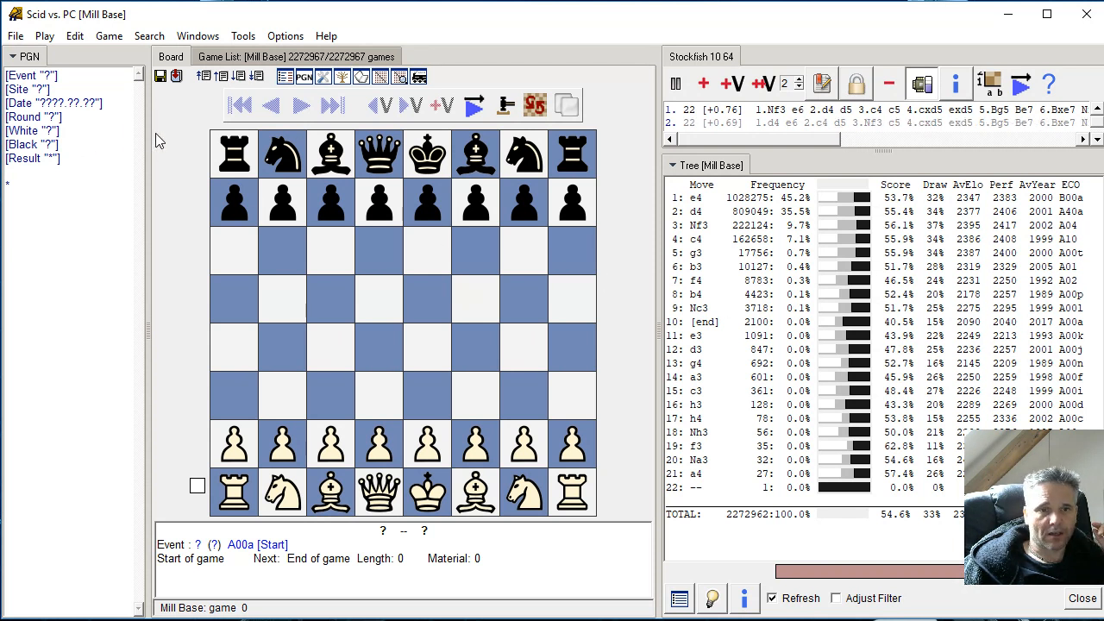
pyautogui.moveTo(147, 126); pyautogui.dragTo(179, 127)
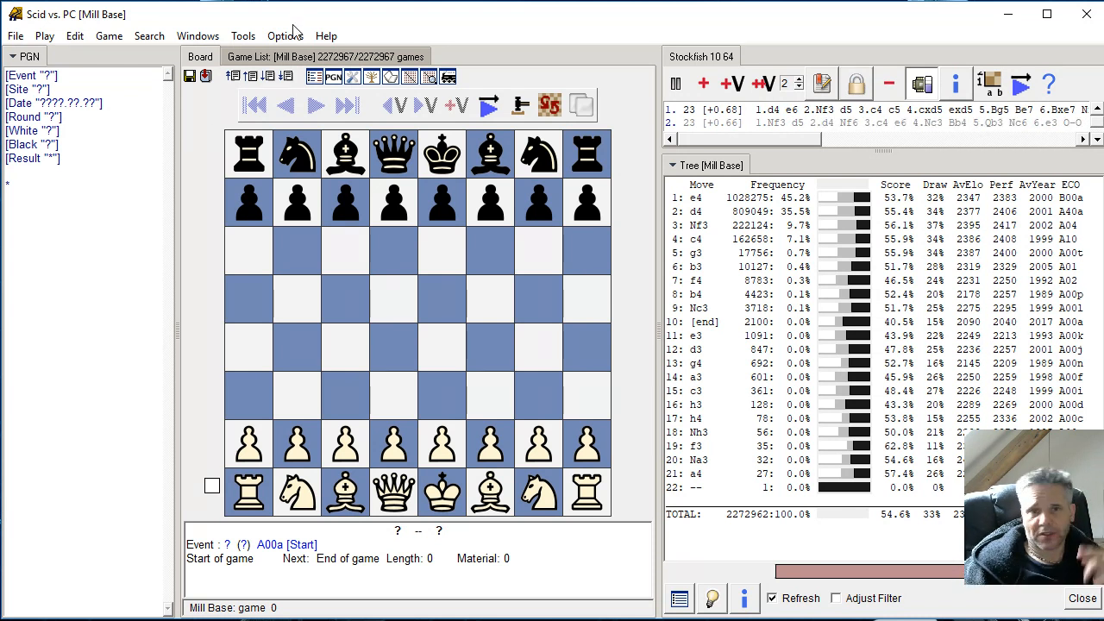
pyautogui.moveTo(436, 2); pyautogui.dragTo(436, 0)
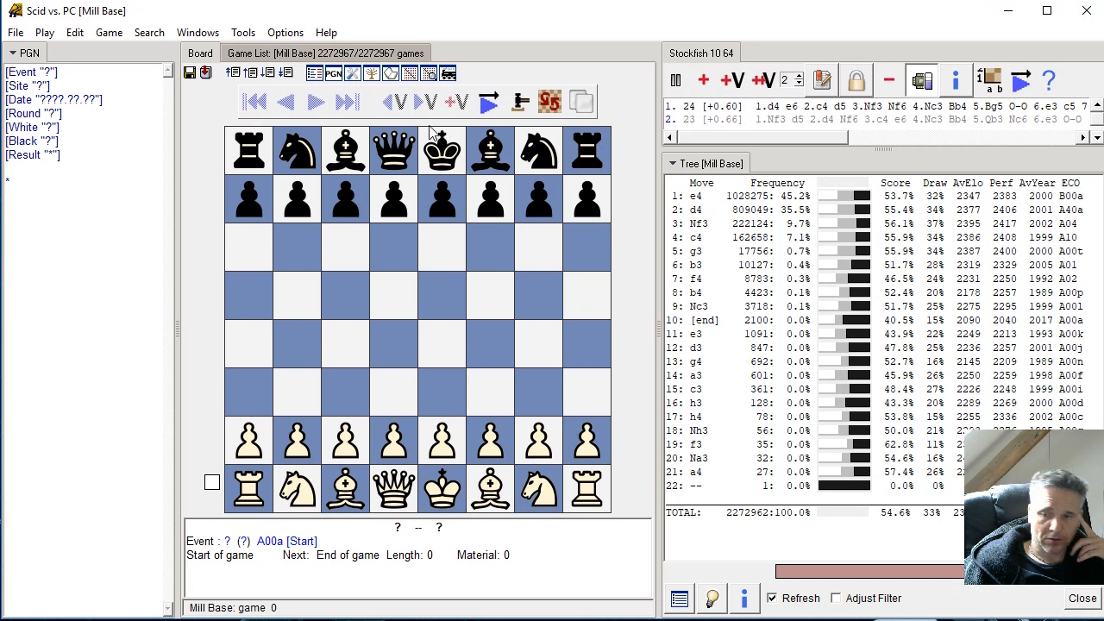
# - Enable Announce new moves and Announce when moving forward in the sound options and save them
pyautogui.click(285, 33)
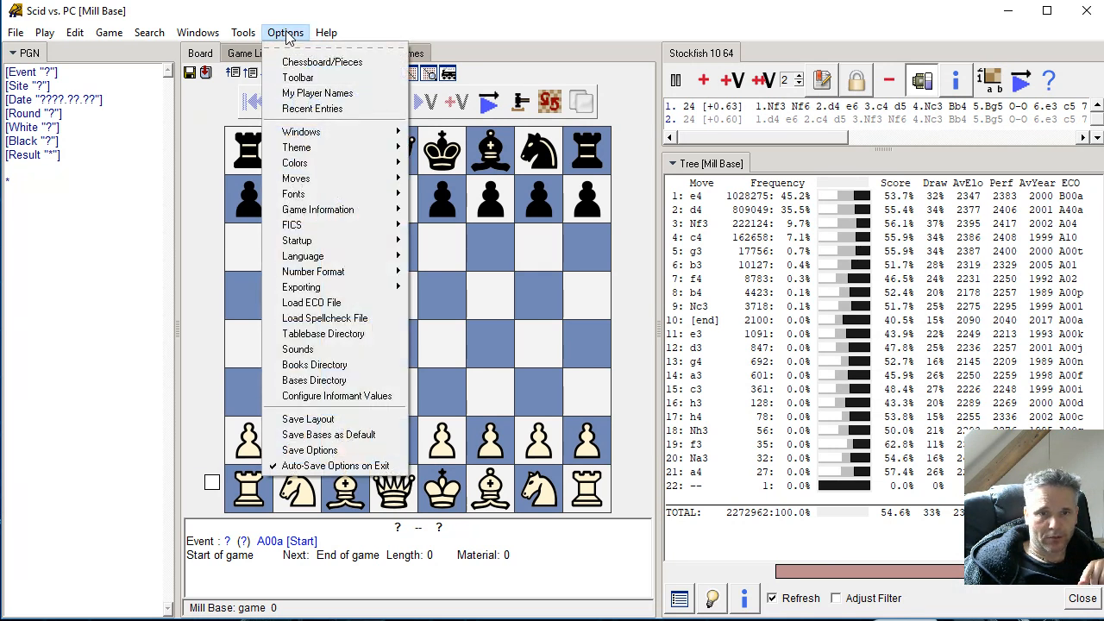
pyautogui.click(360, 349)
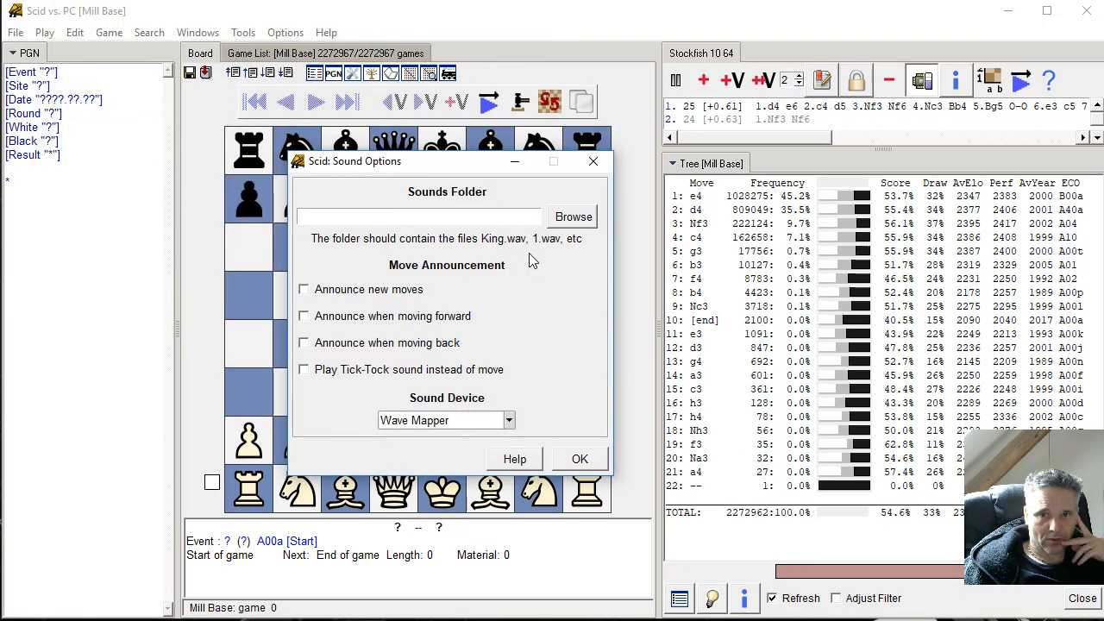
pyautogui.click(364, 293)
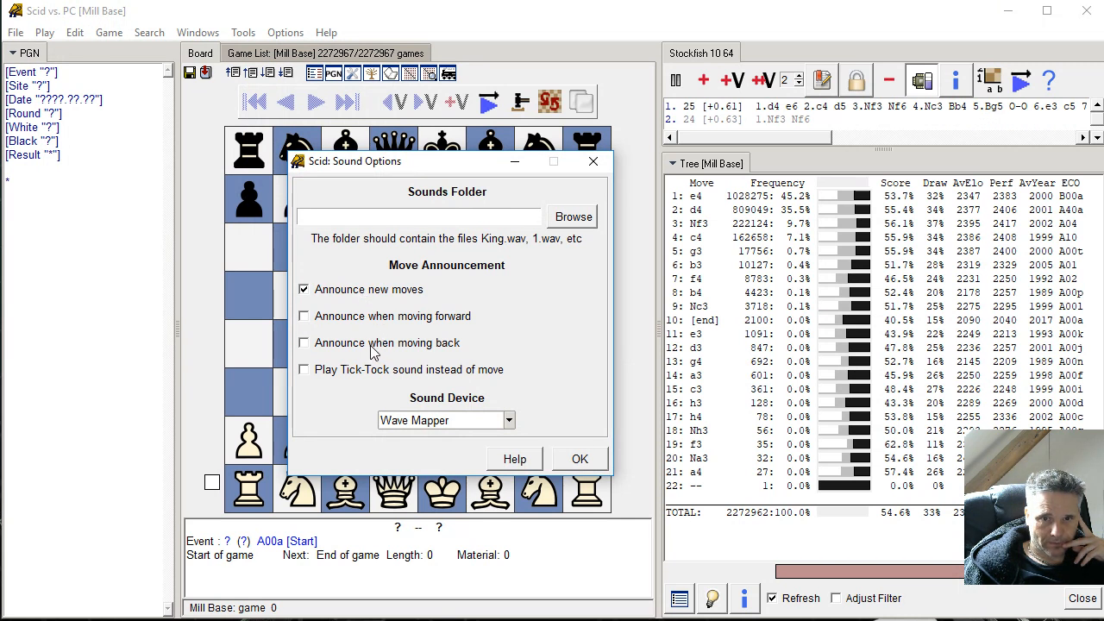
pyautogui.click(365, 319)
pyautogui.click(580, 460)
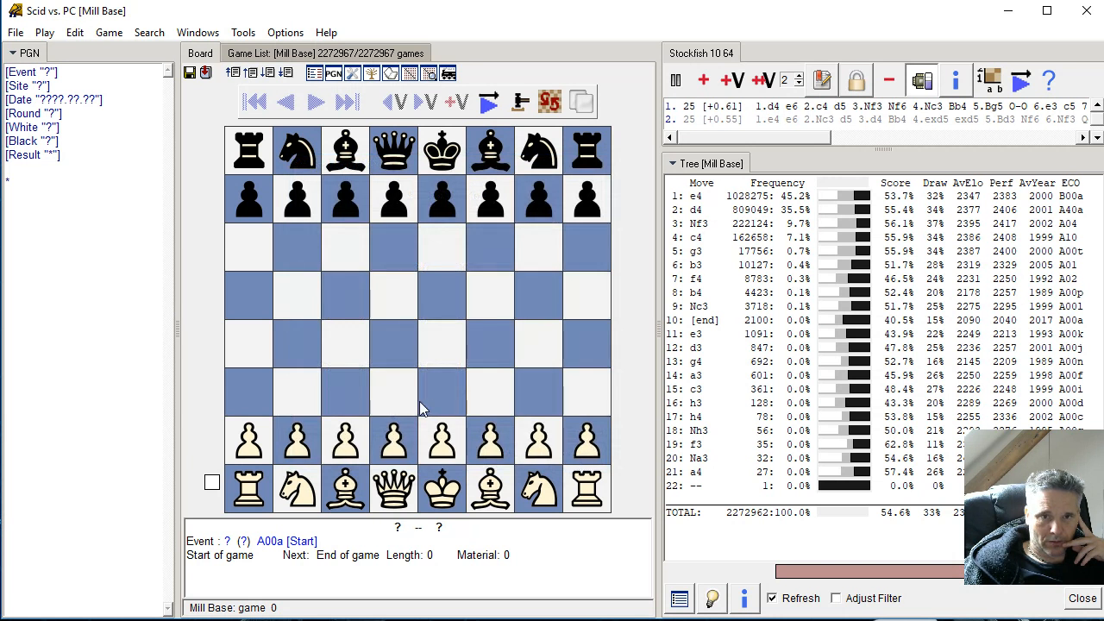
# - Play 1.d4 on the board to test the move announcement and step back to the starting position
pyautogui.moveTo(402, 457); pyautogui.dragTo(412, 347)
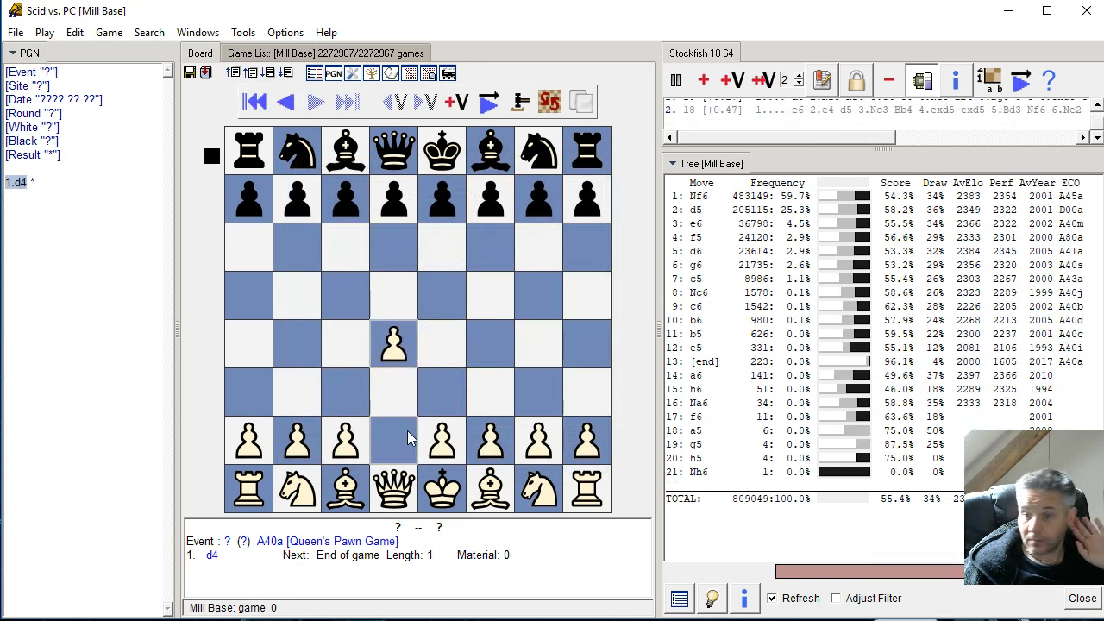
pyautogui.press('Left')
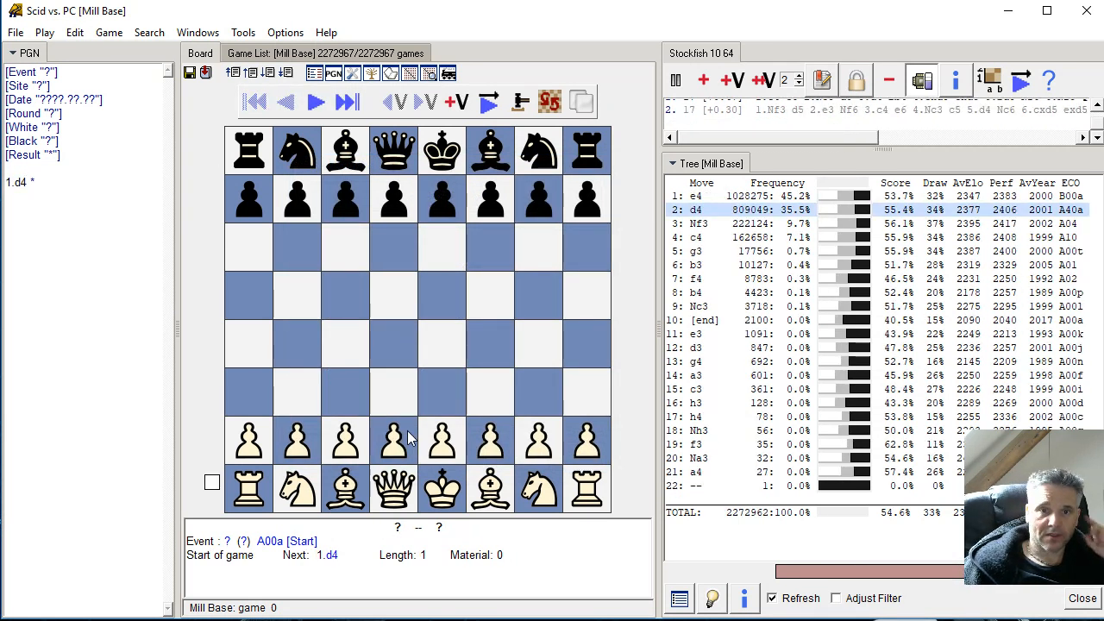
# - Browse for the sounds folder in the sound options, starting from Program Files (x86) on drive C:
pyautogui.click(271, 36)
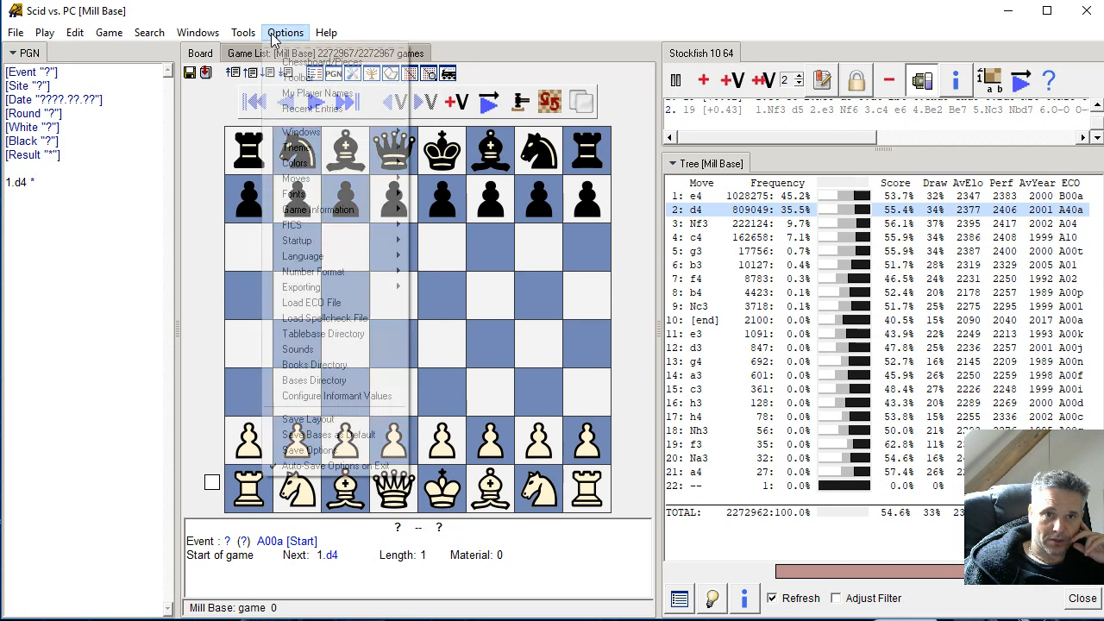
pyautogui.click(304, 350)
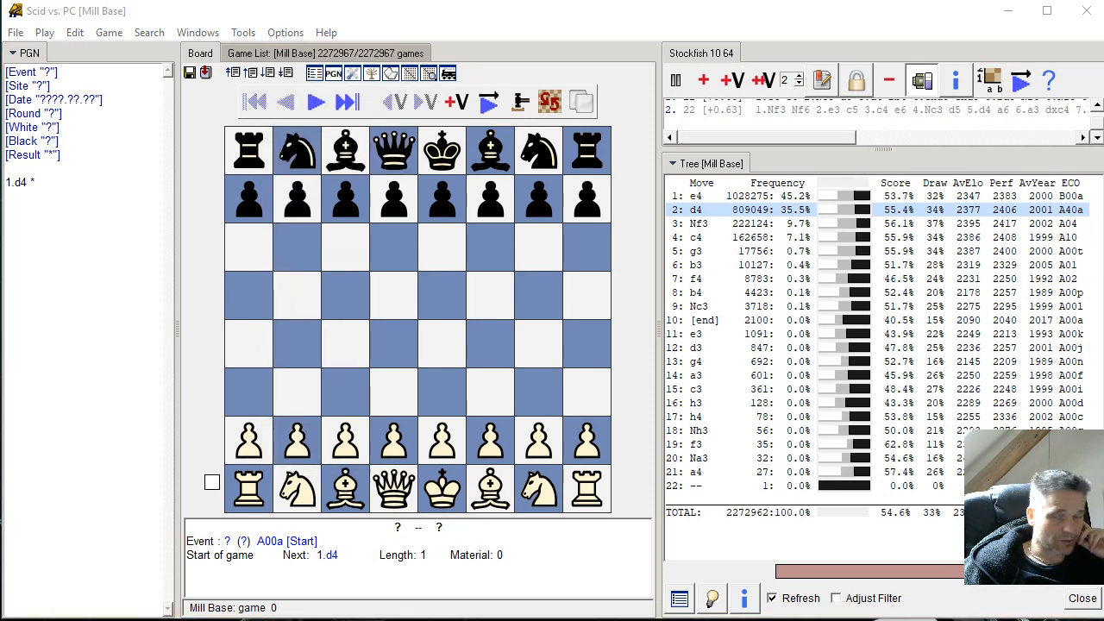
pyautogui.click(623, 138)
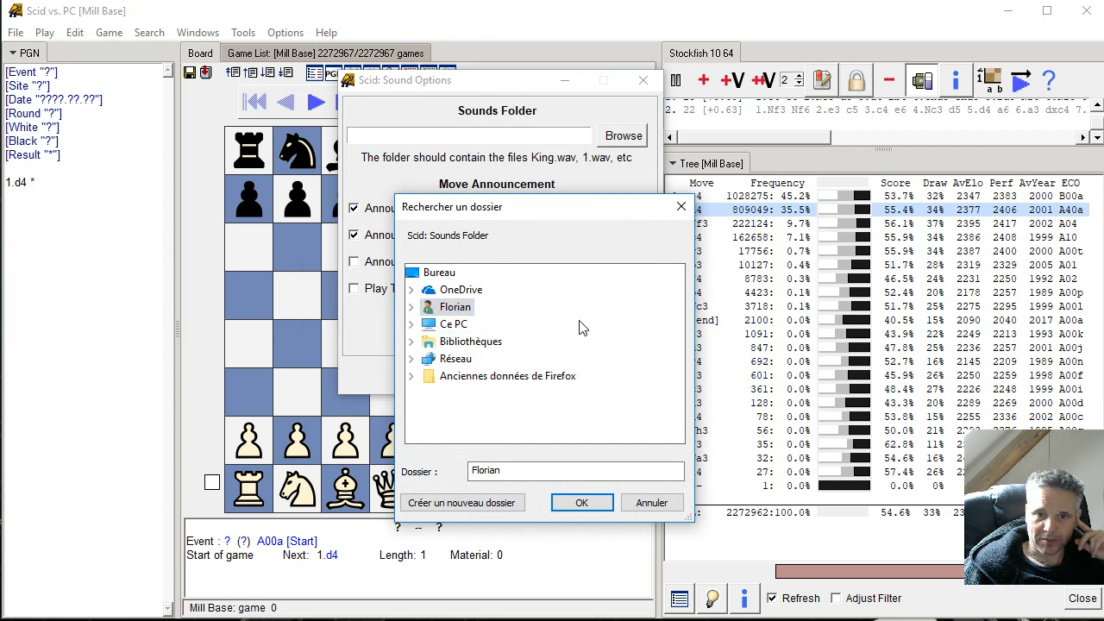
pyautogui.click(411, 346)
pyautogui.click(412, 336)
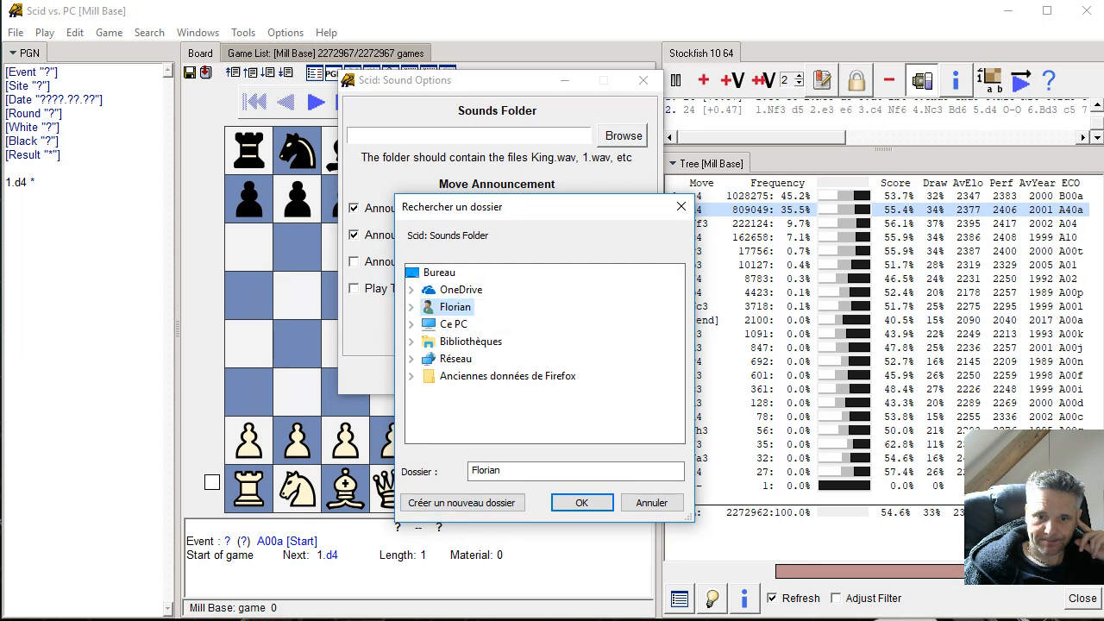
pyautogui.click(483, 619)
pyautogui.click(411, 324)
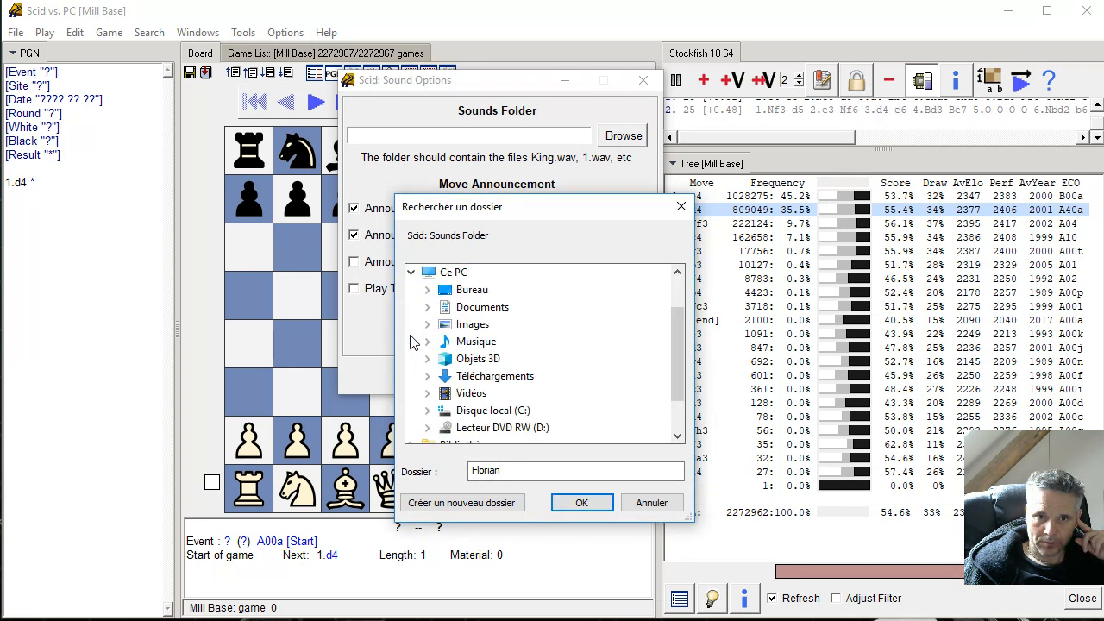
pyautogui.click(427, 411)
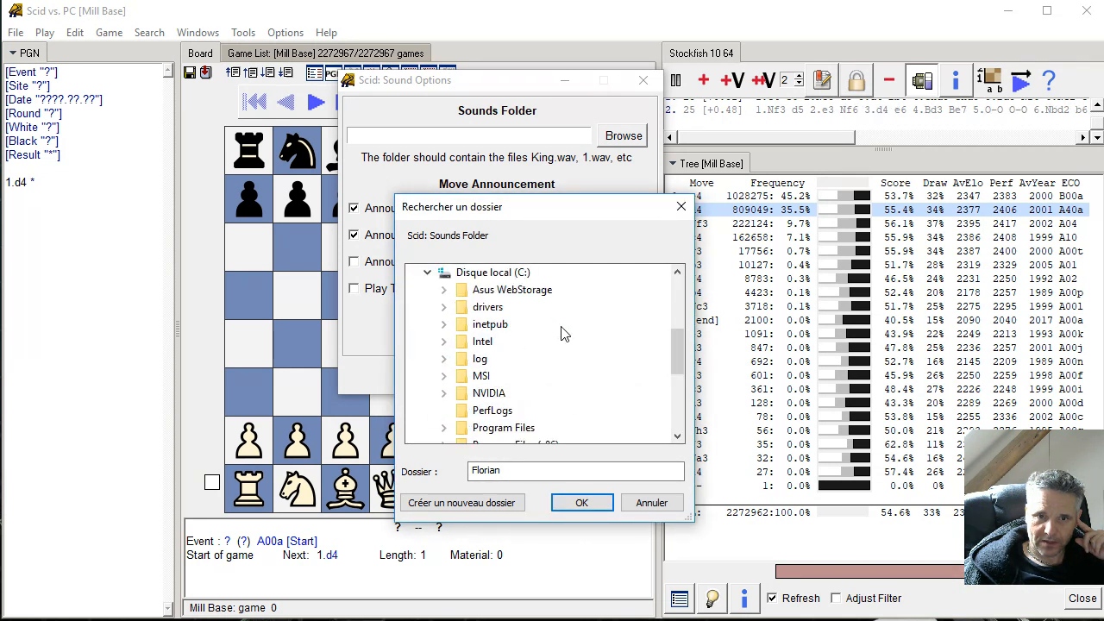
pyautogui.scroll(-2, 558, 321)
pyautogui.click(441, 349)
pyautogui.scroll(-6, 527, 400)
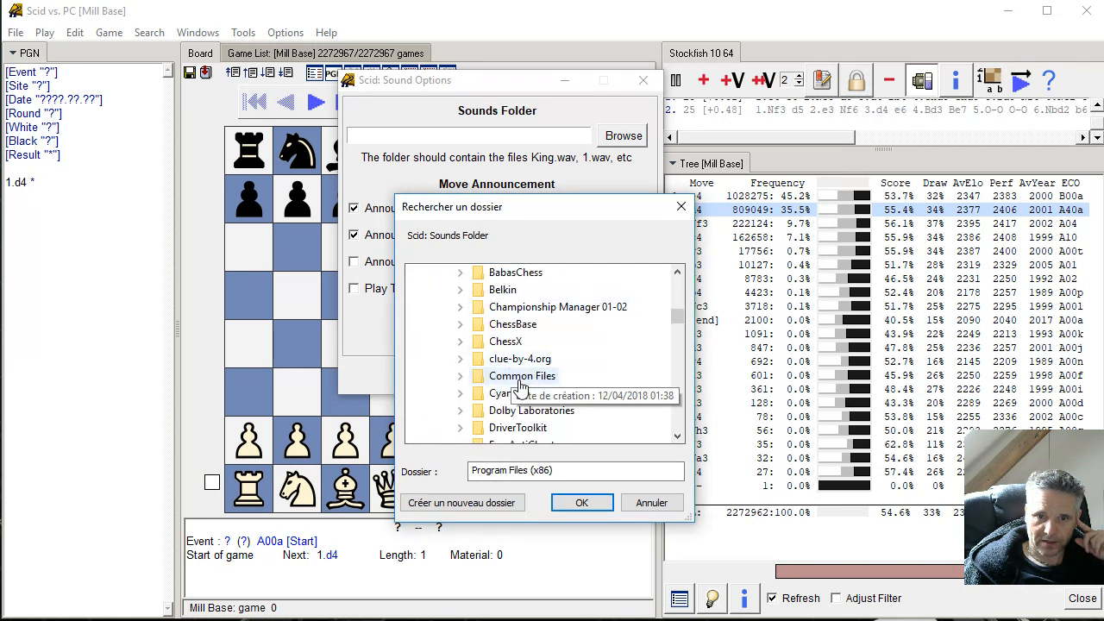
# - Set the sounds folder to Scid vs PC-4.20\bin\sounds and confirm the selection
pyautogui.scroll(-5, 531, 404)
pyautogui.click(526, 427)
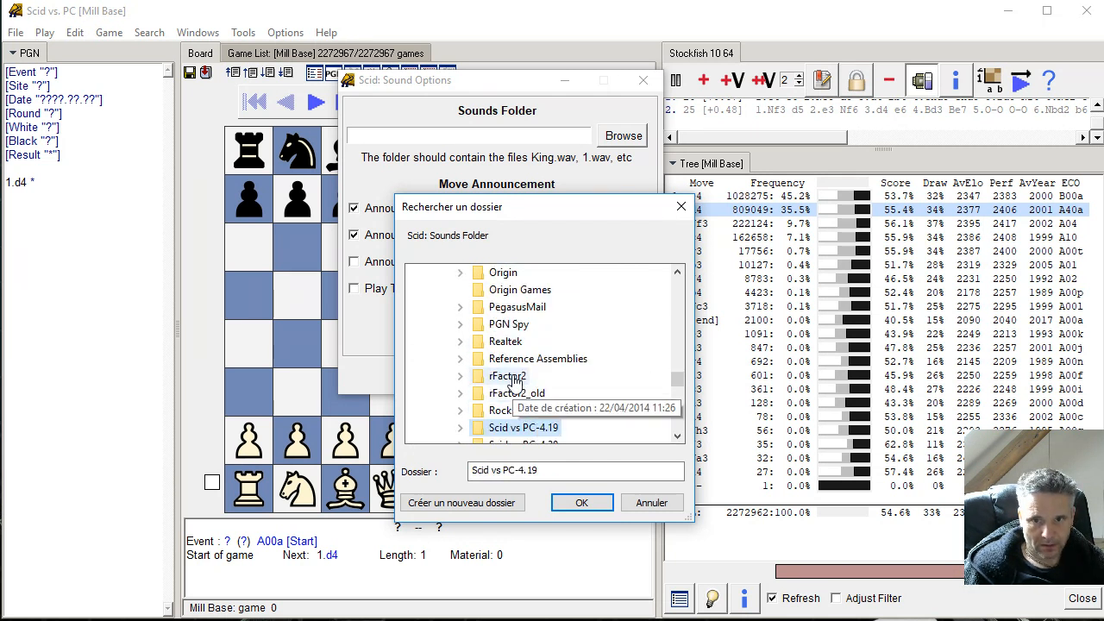
pyautogui.click(543, 444)
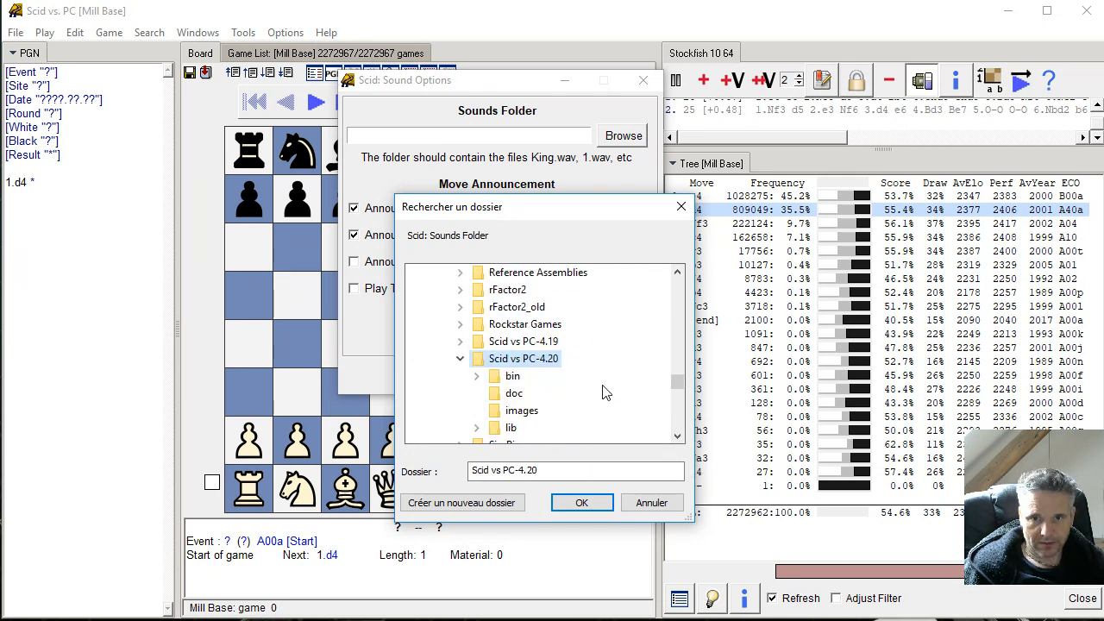
pyautogui.click(476, 377)
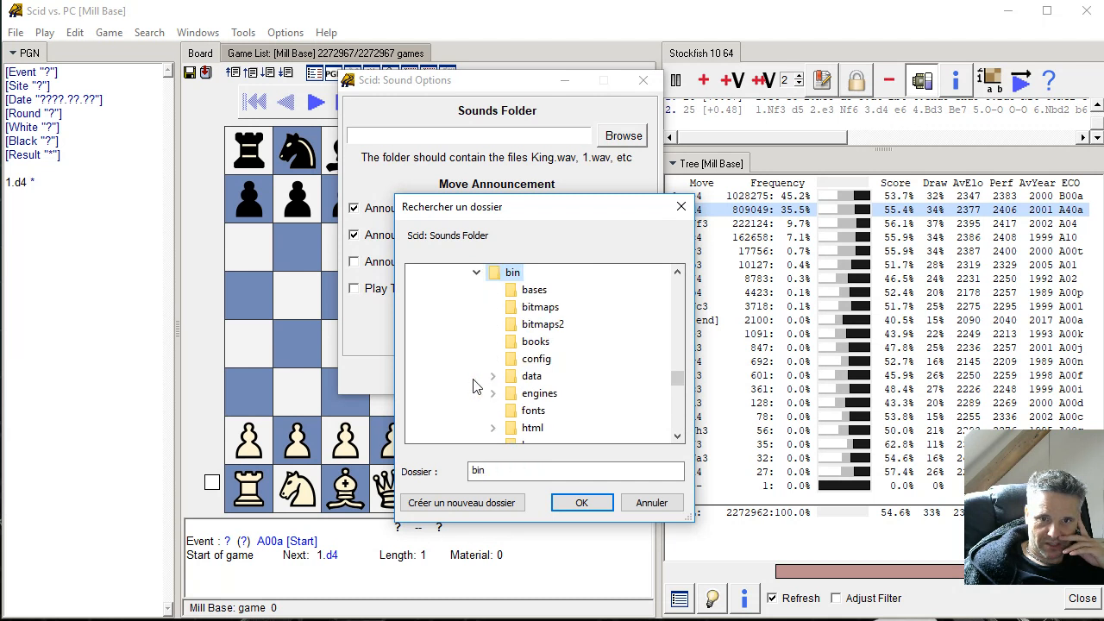
pyautogui.scroll(-1, 580, 414)
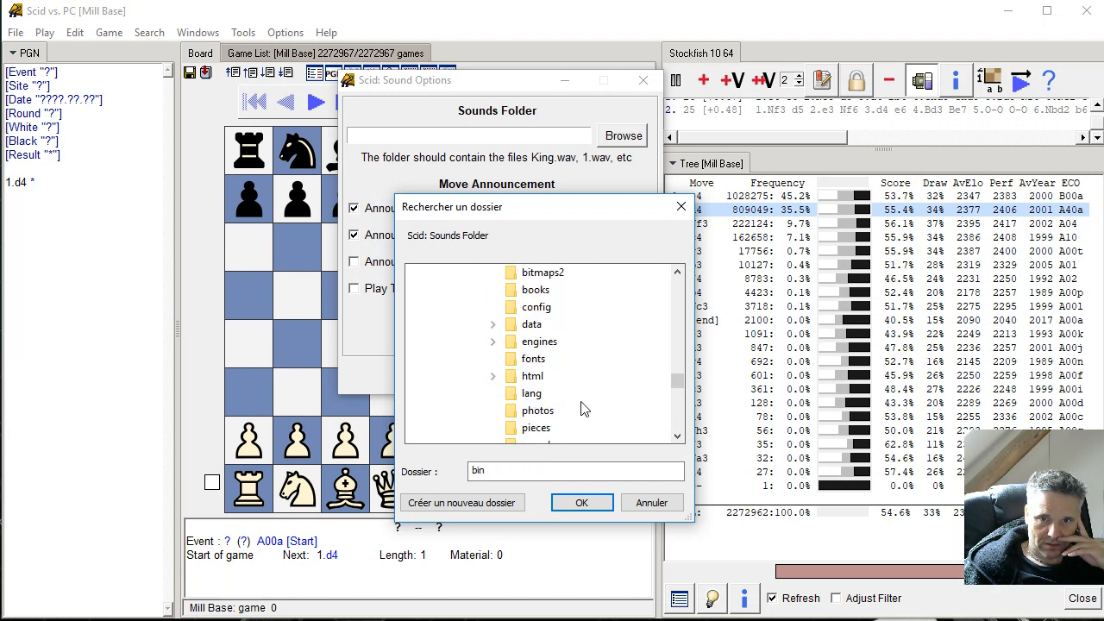
pyautogui.scroll(-1, 585, 407)
pyautogui.scroll(1, 585, 410)
pyautogui.scroll(1, 585, 410)
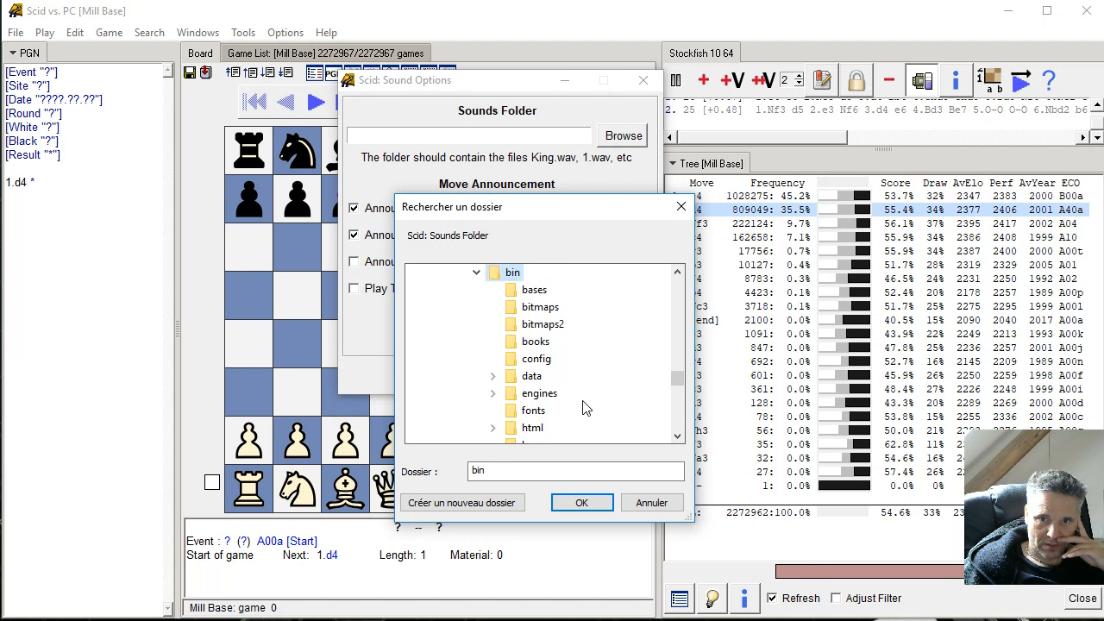
pyautogui.scroll(-1, 583, 408)
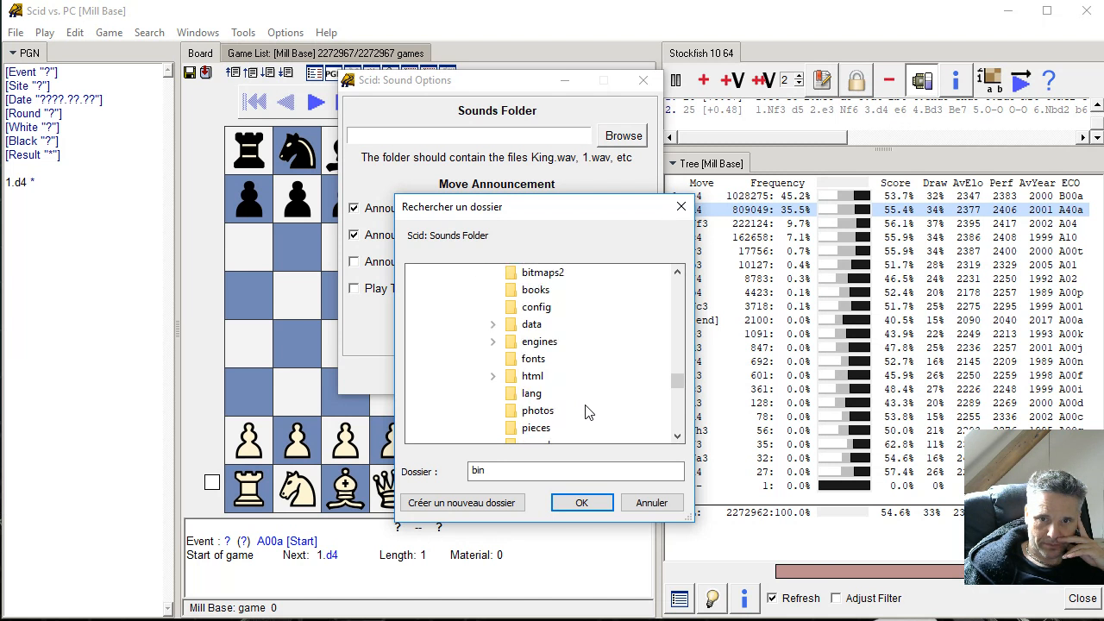
pyautogui.scroll(-1, 586, 410)
pyautogui.click(537, 393)
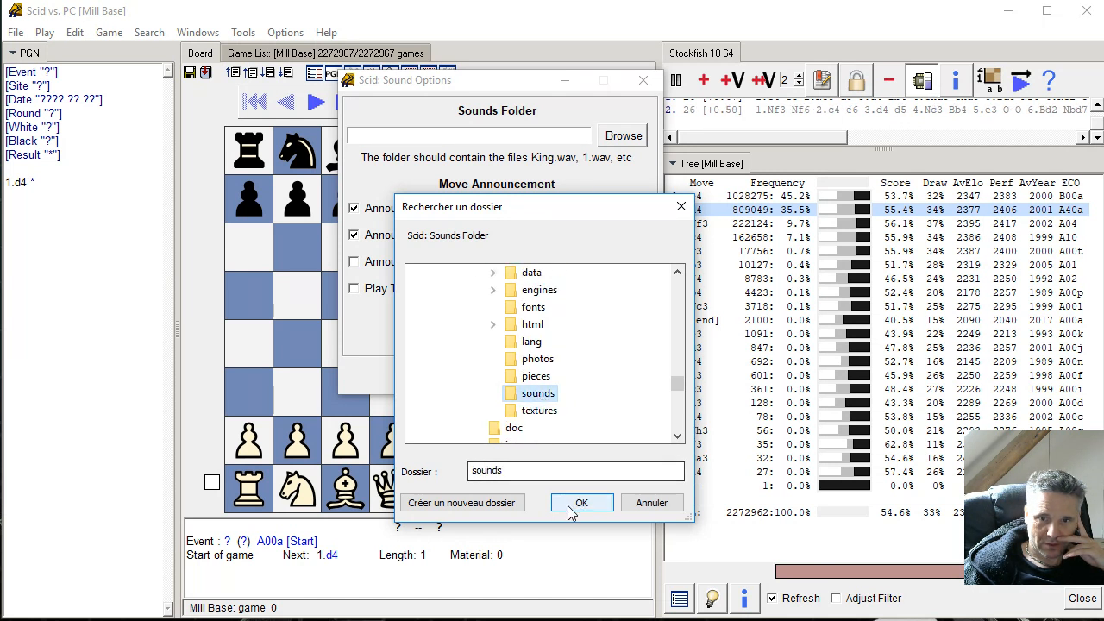
pyautogui.click(575, 503)
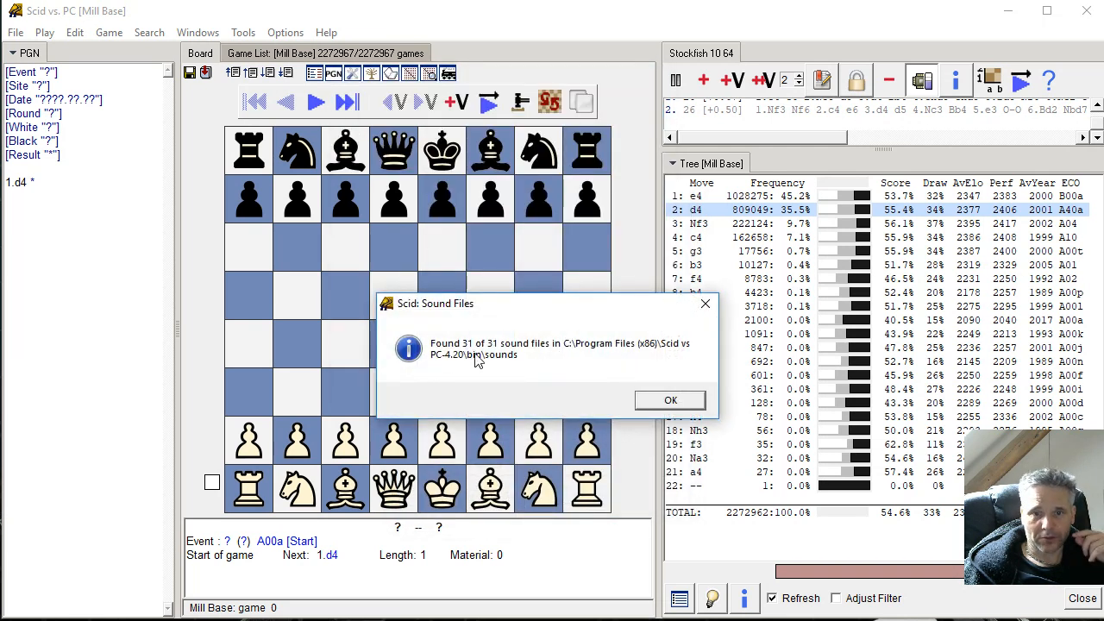
pyautogui.click(666, 401)
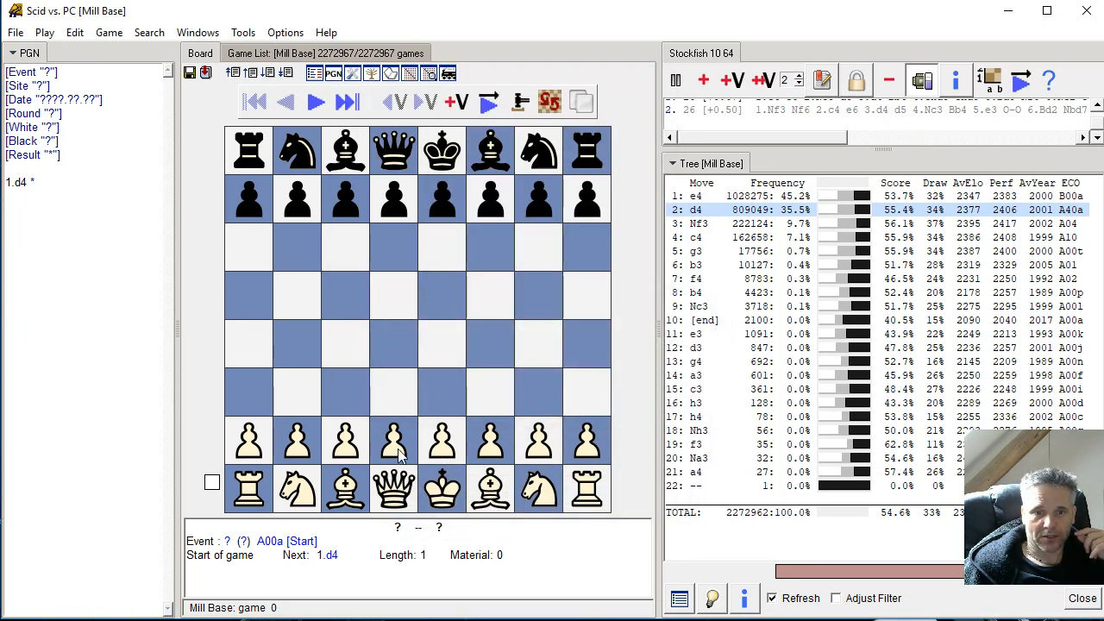
# - Replay 1.d4 to test the move announcement and check the sounds folder and sound device in the sound options
pyautogui.moveTo(392, 440); pyautogui.dragTo(394, 344)
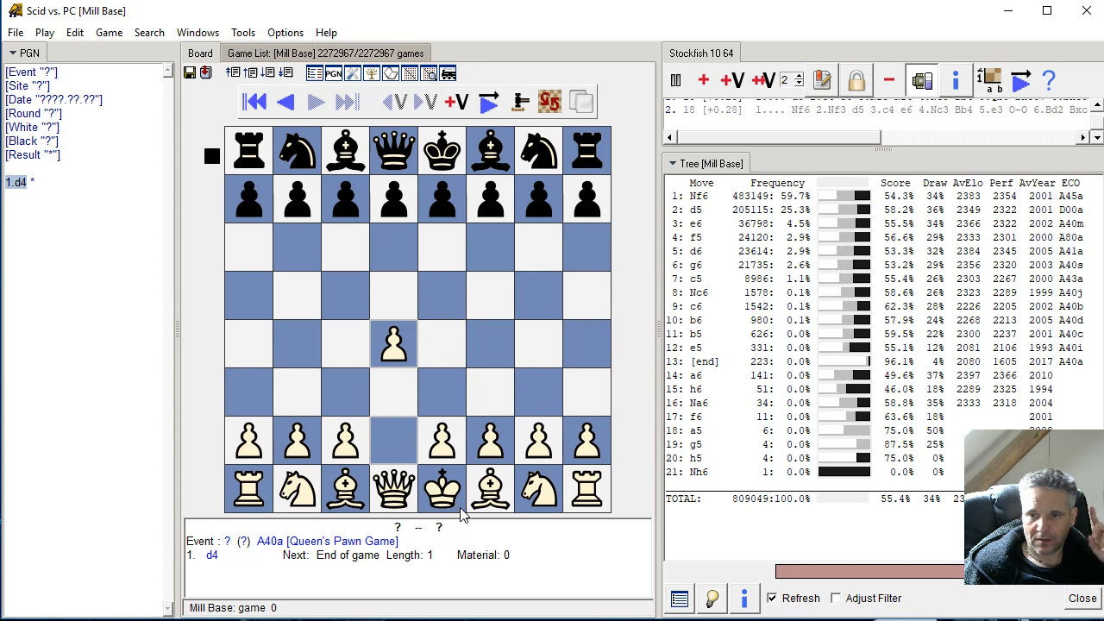
pyautogui.click(285, 32)
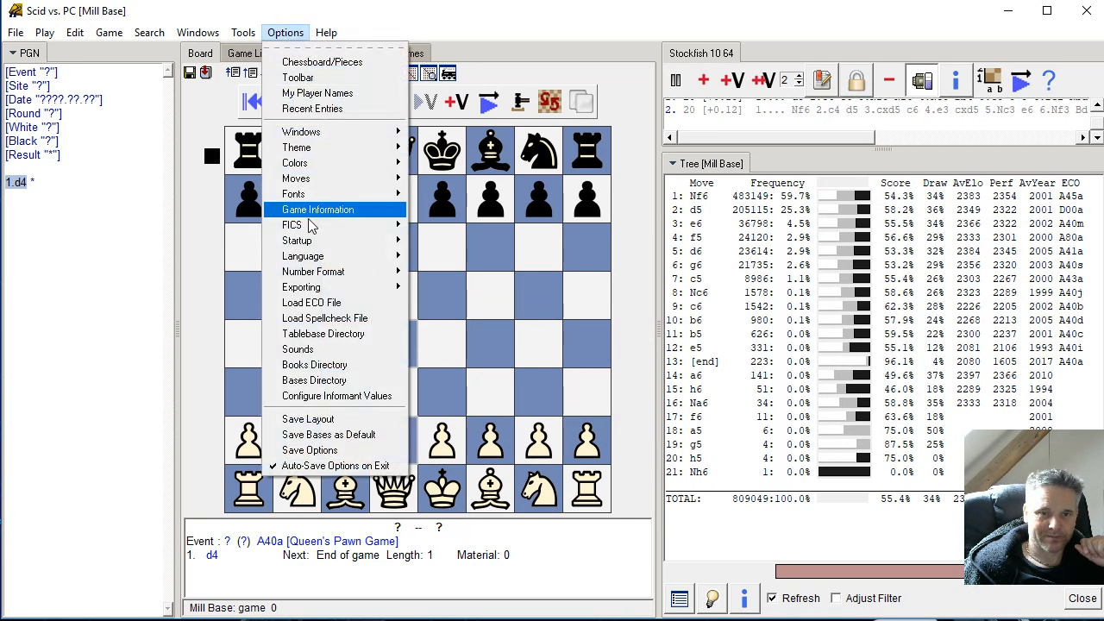
pyautogui.click(335, 352)
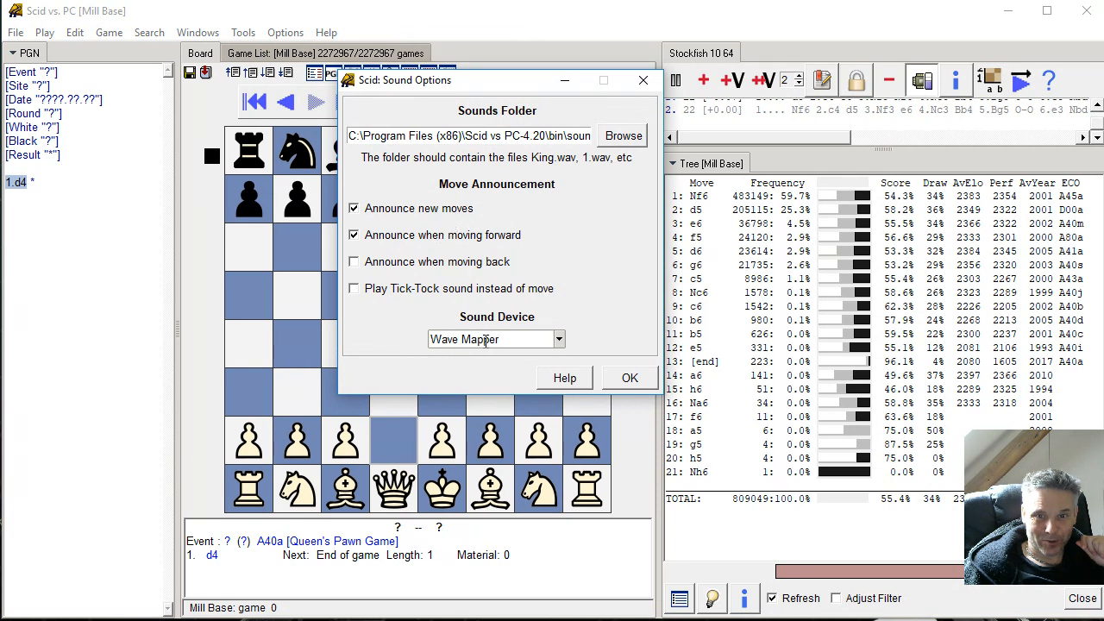
pyautogui.click(631, 378)
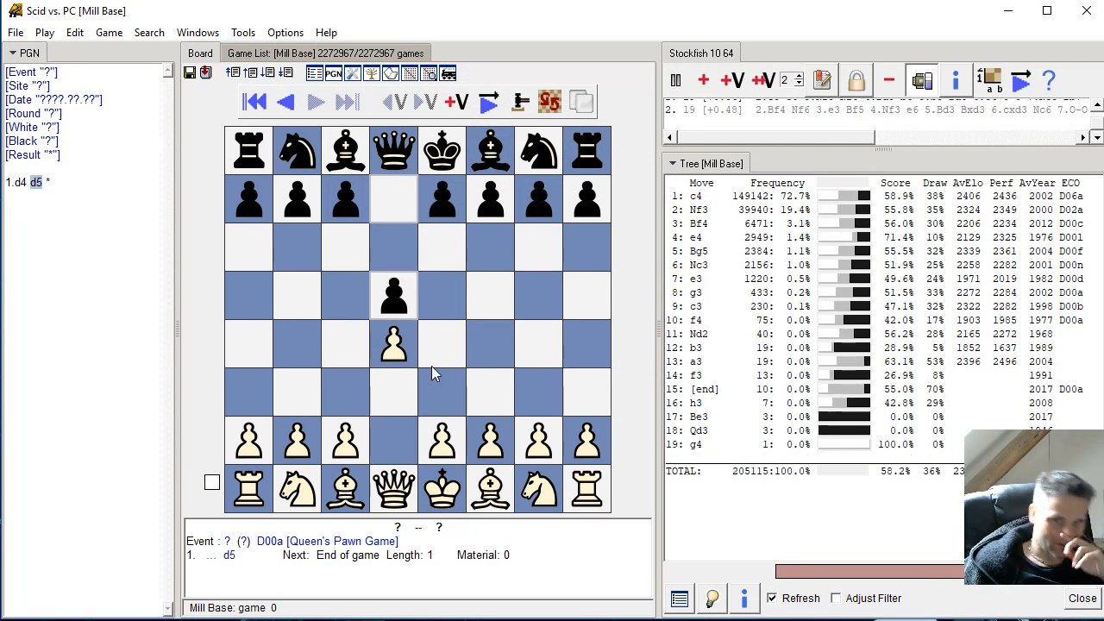
# - Continue the test game with 1...d5 2.Bf4 and return to the starting position
pyautogui.moveTo(339, 509); pyautogui.dragTo(489, 345)
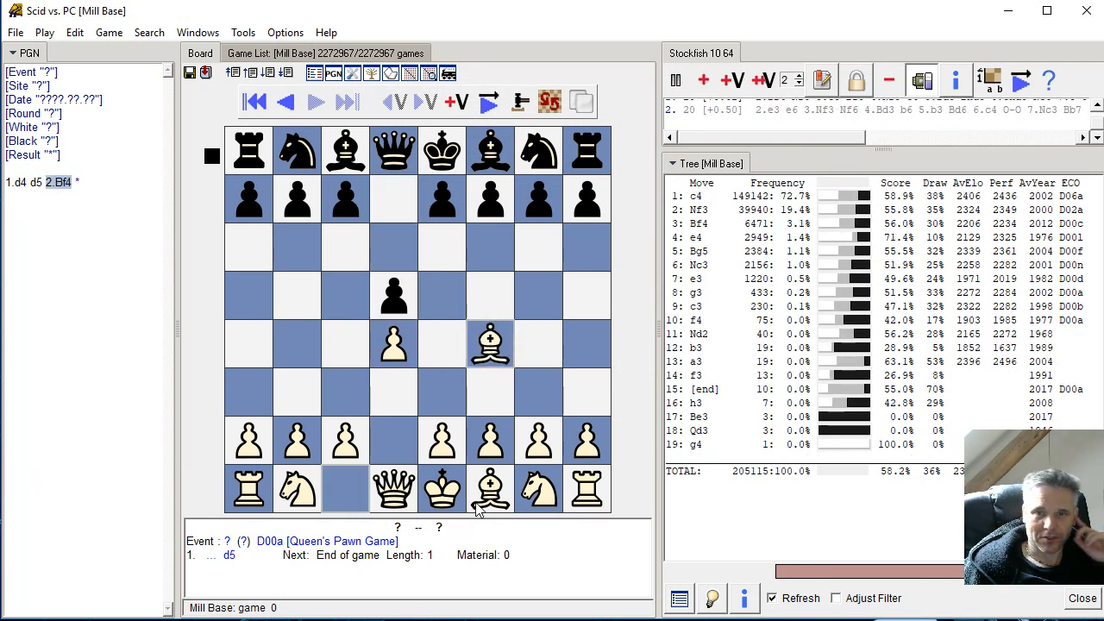
pyautogui.press('Home')
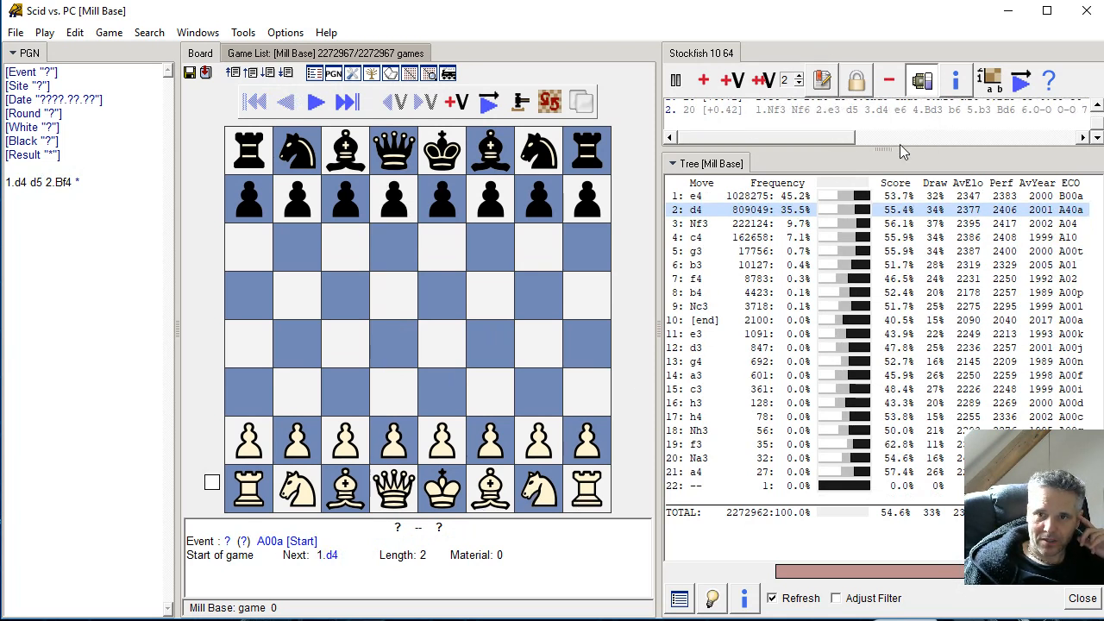
# - Enlarge the Stockfish 10 64 pane slightly so that both analysis lines fit above the Tree
pyautogui.moveTo(883, 149); pyautogui.dragTo(859, 166)
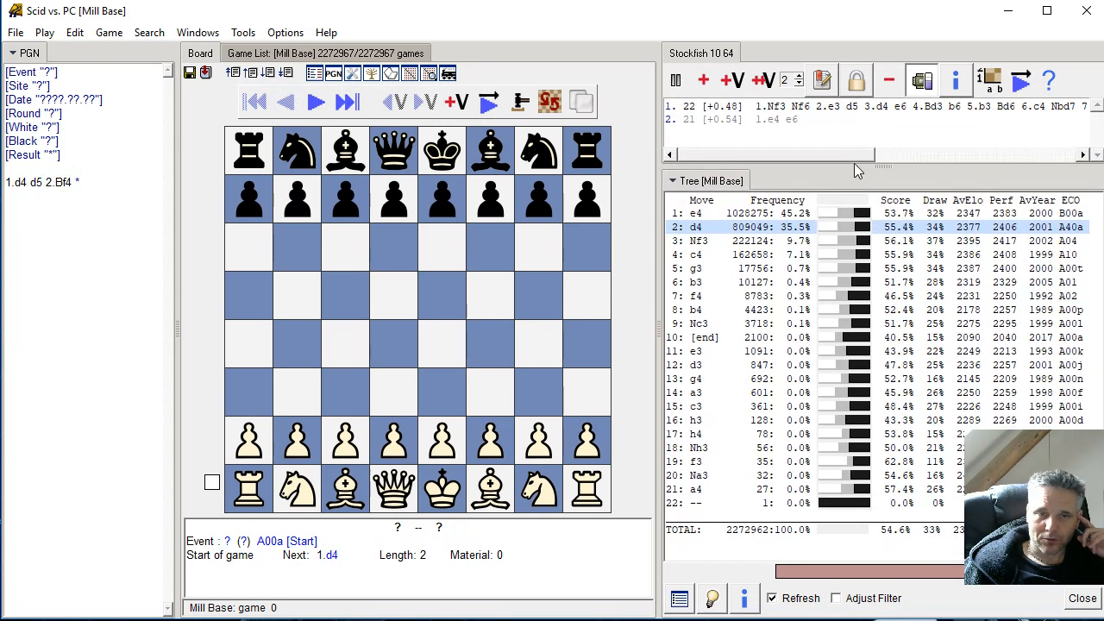
# - Load game 16 from the Mill Base game list and jump to 13.Bg5 before returning to the list
pyautogui.click(316, 53)
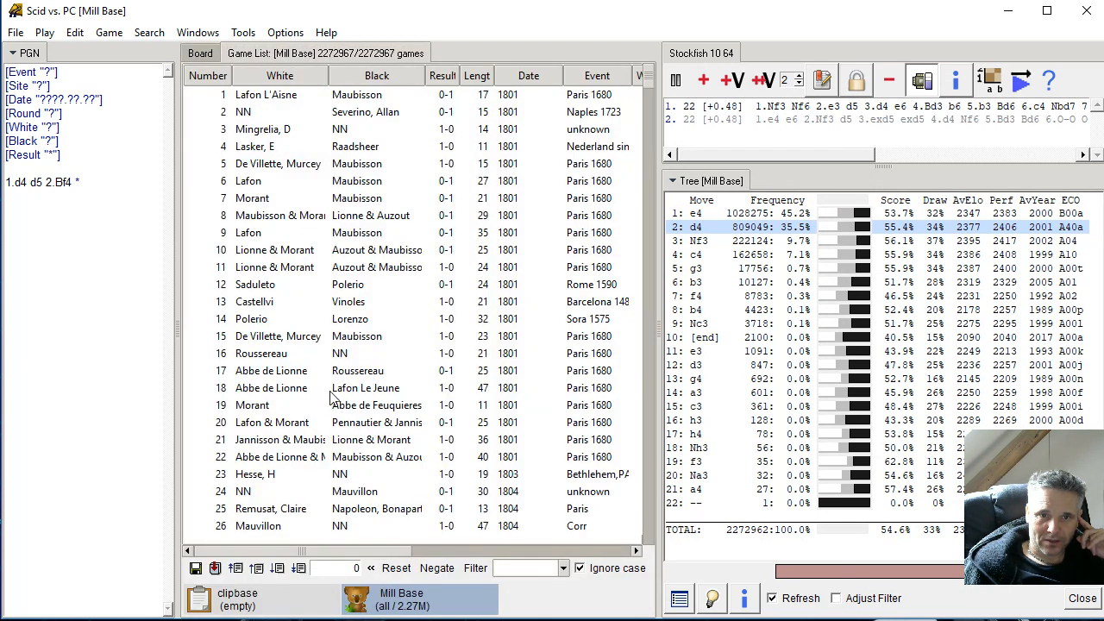
pyautogui.click(343, 360)
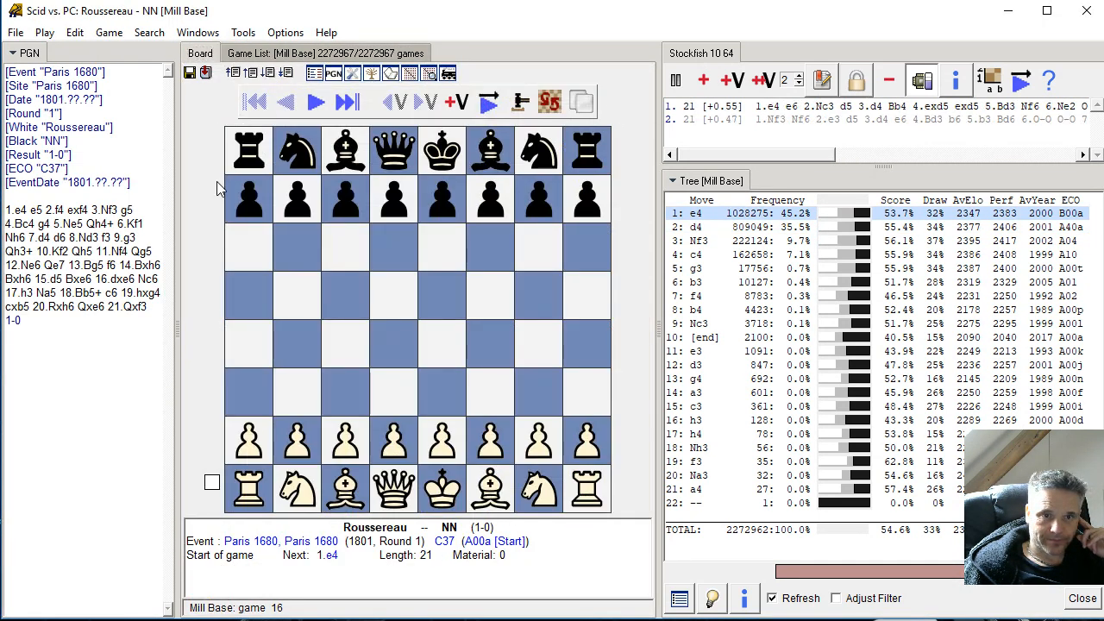
pyautogui.click(75, 265)
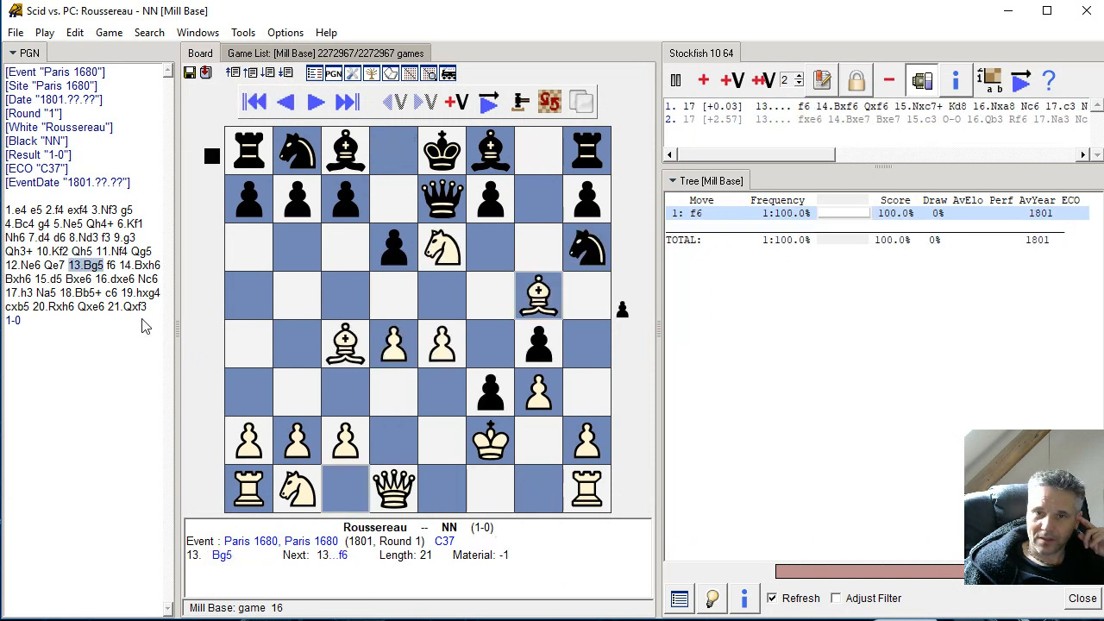
pyautogui.click(338, 54)
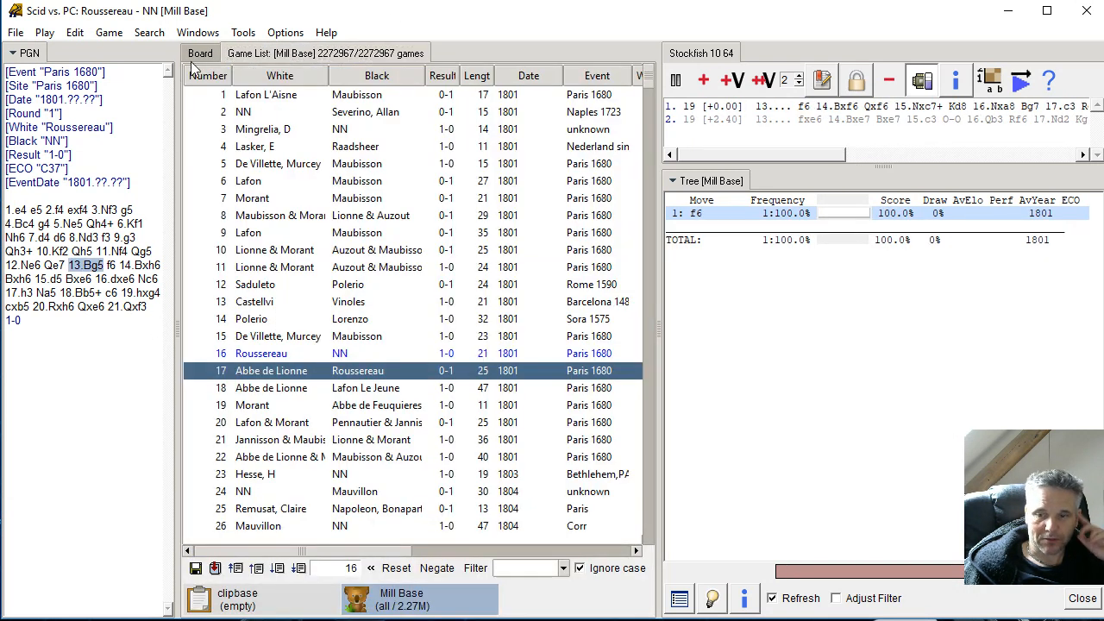